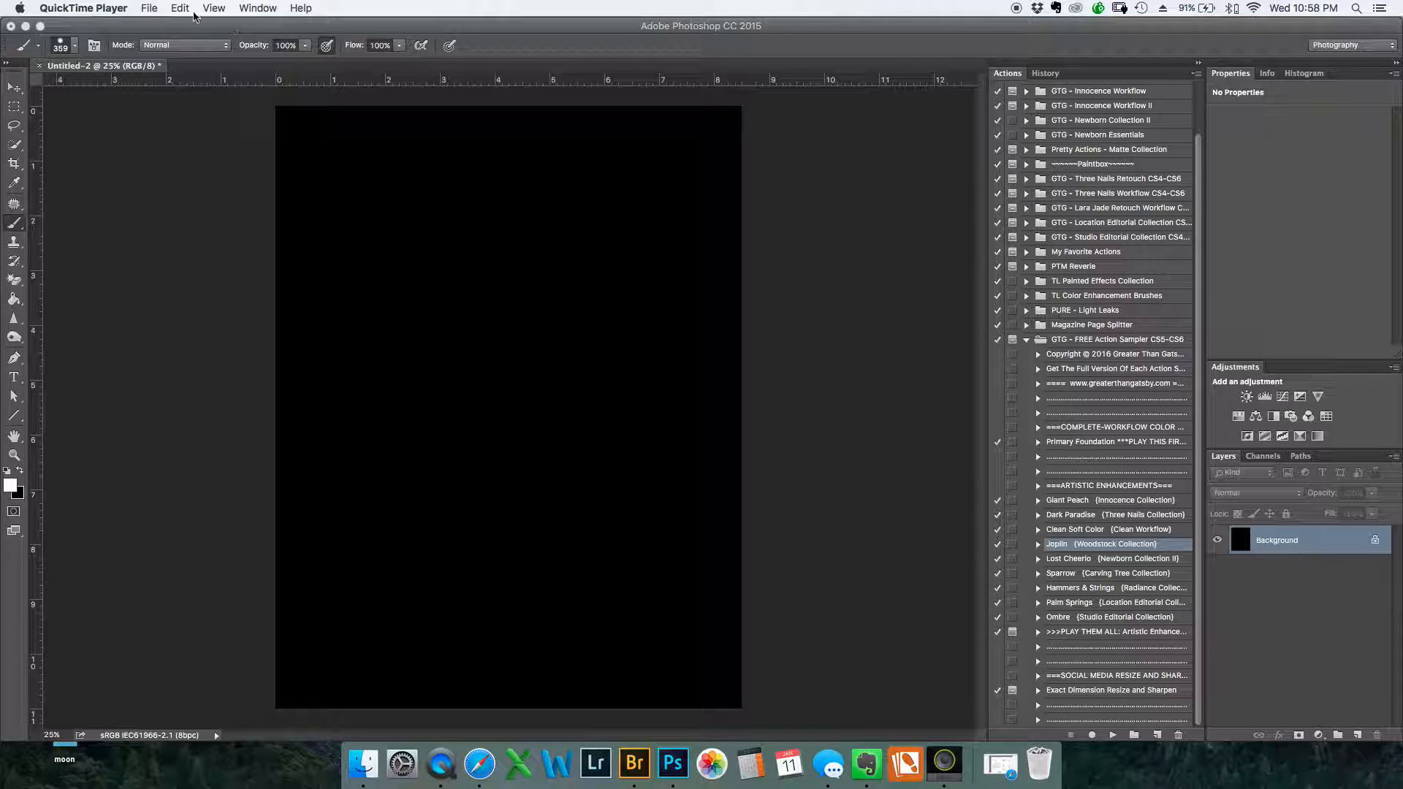
# Choose the 667 px "Little Moments to Love Photography" logo brush preset for the Brush tool
pyautogui.click(523, 33)
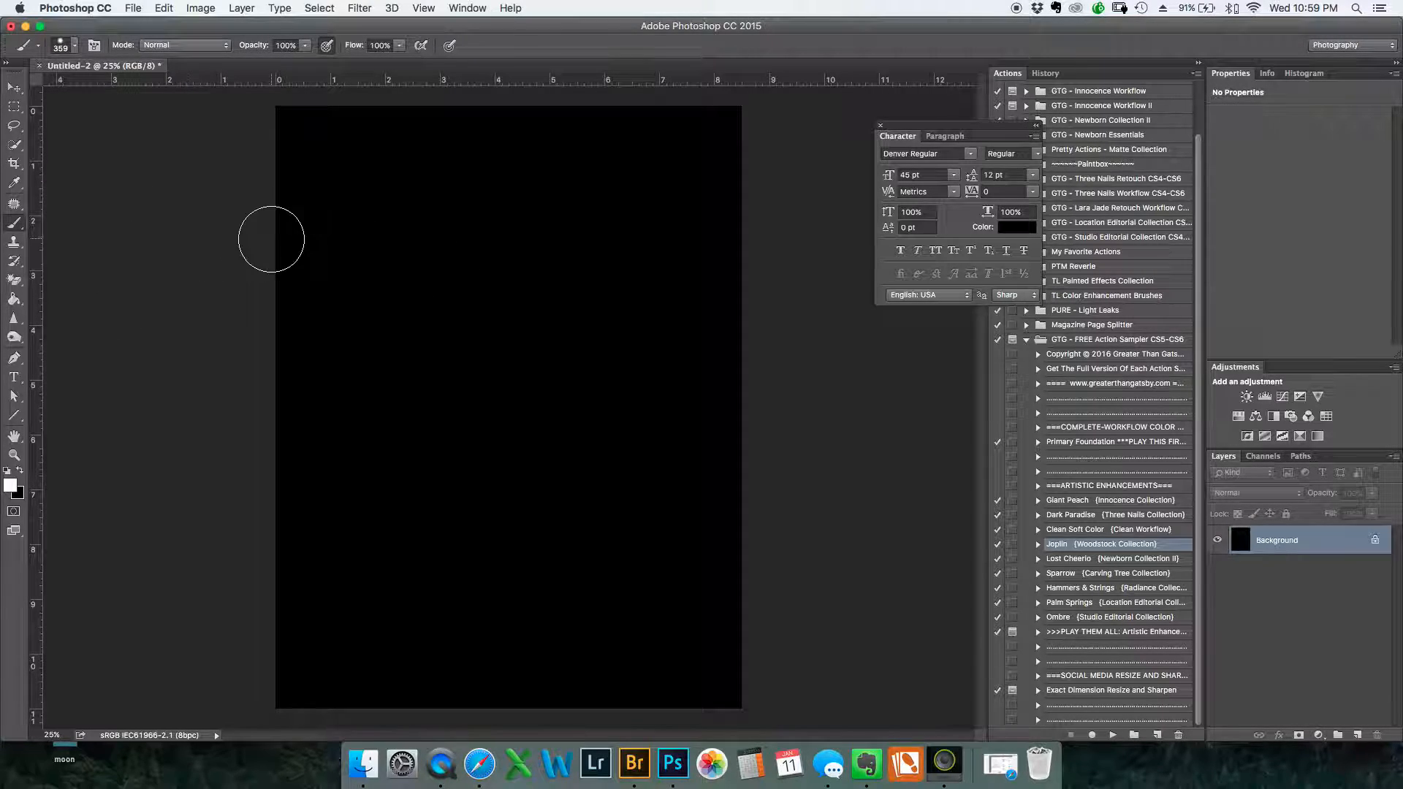
pyautogui.rightClick(272, 239)
pyautogui.rightClick(362, 219)
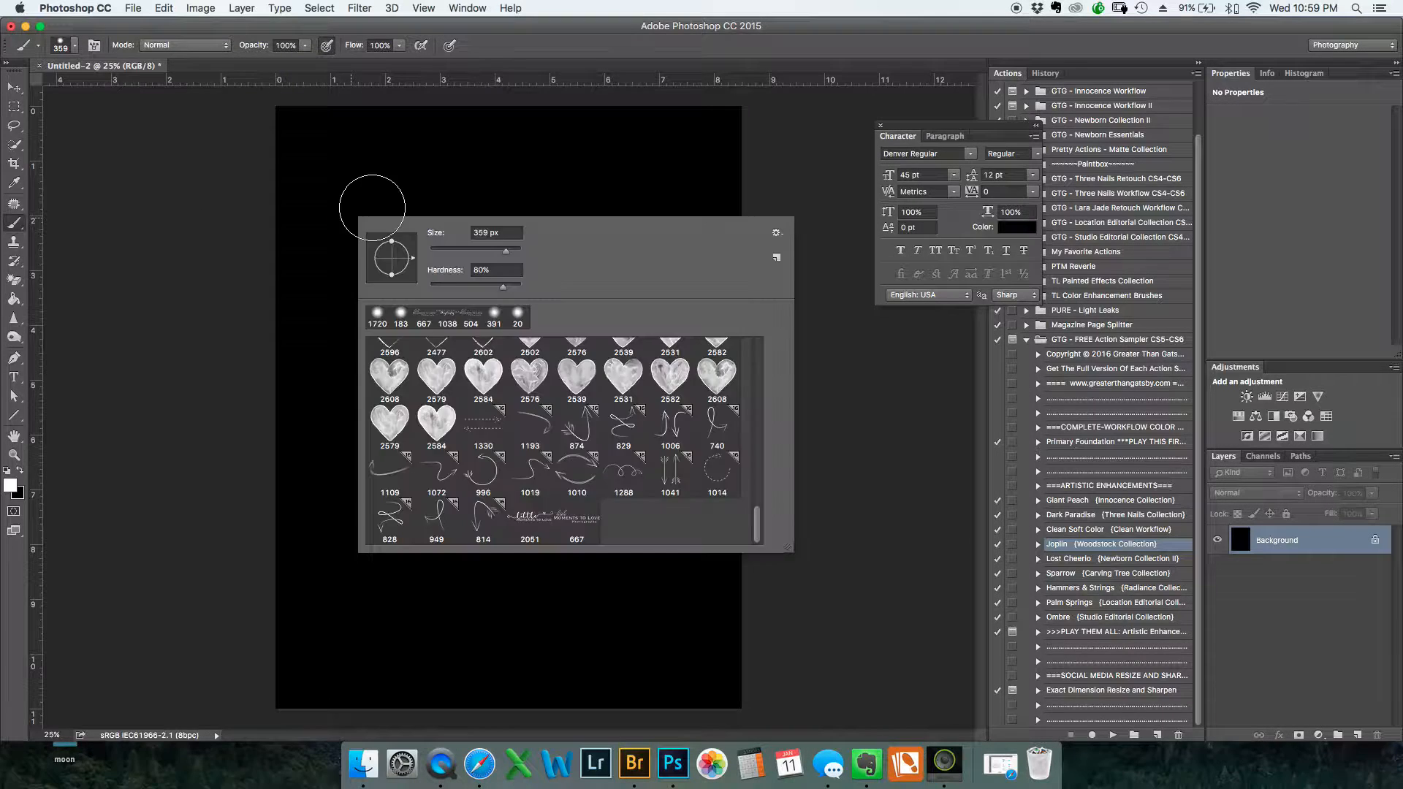
pyautogui.click(585, 515)
pyautogui.click(721, 595)
pyautogui.click(348, 373)
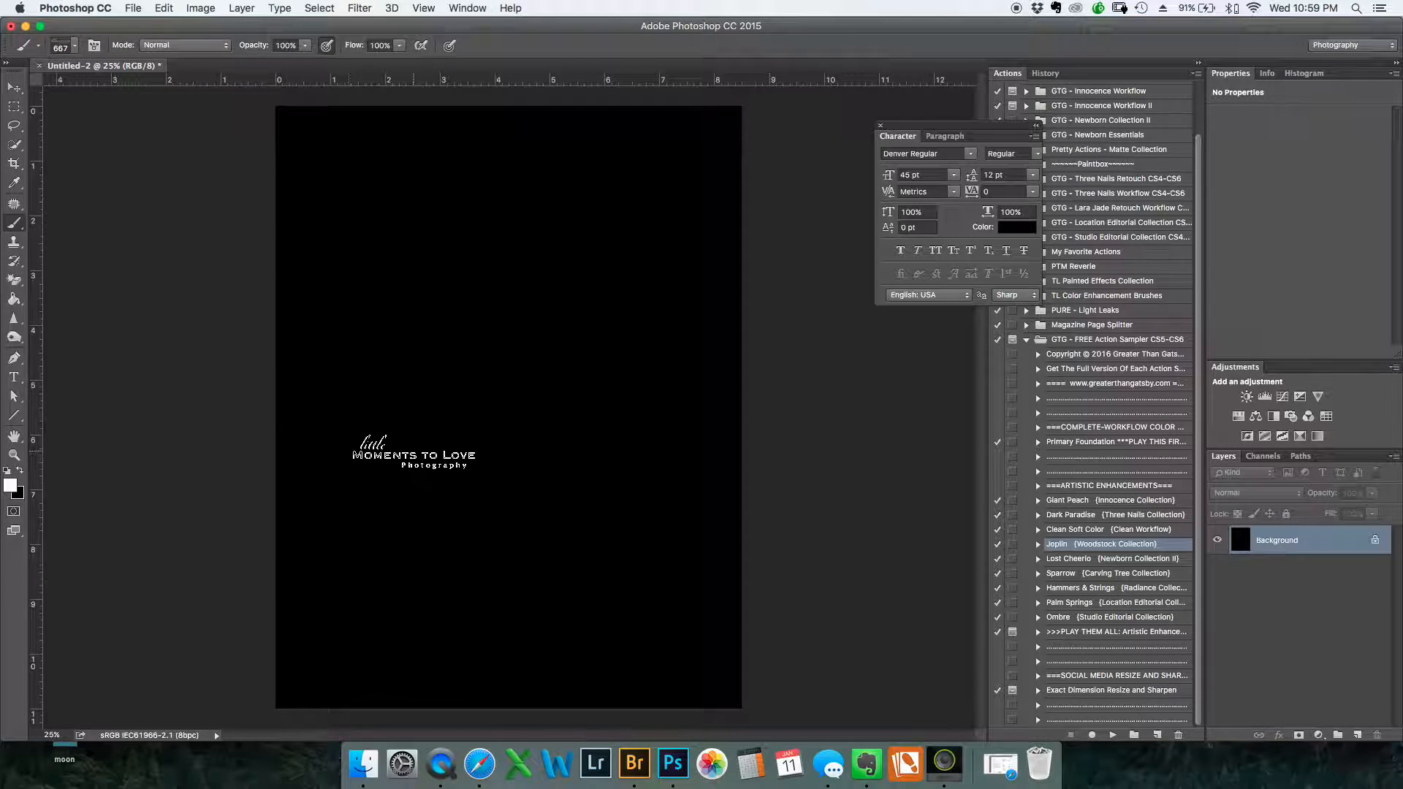
# Enlarge the logo brush to 1033 px and stamp the logo once in white near the top of the black canvas
pyautogui.moveTo(388, 456); pyautogui.dragTo(428, 459)
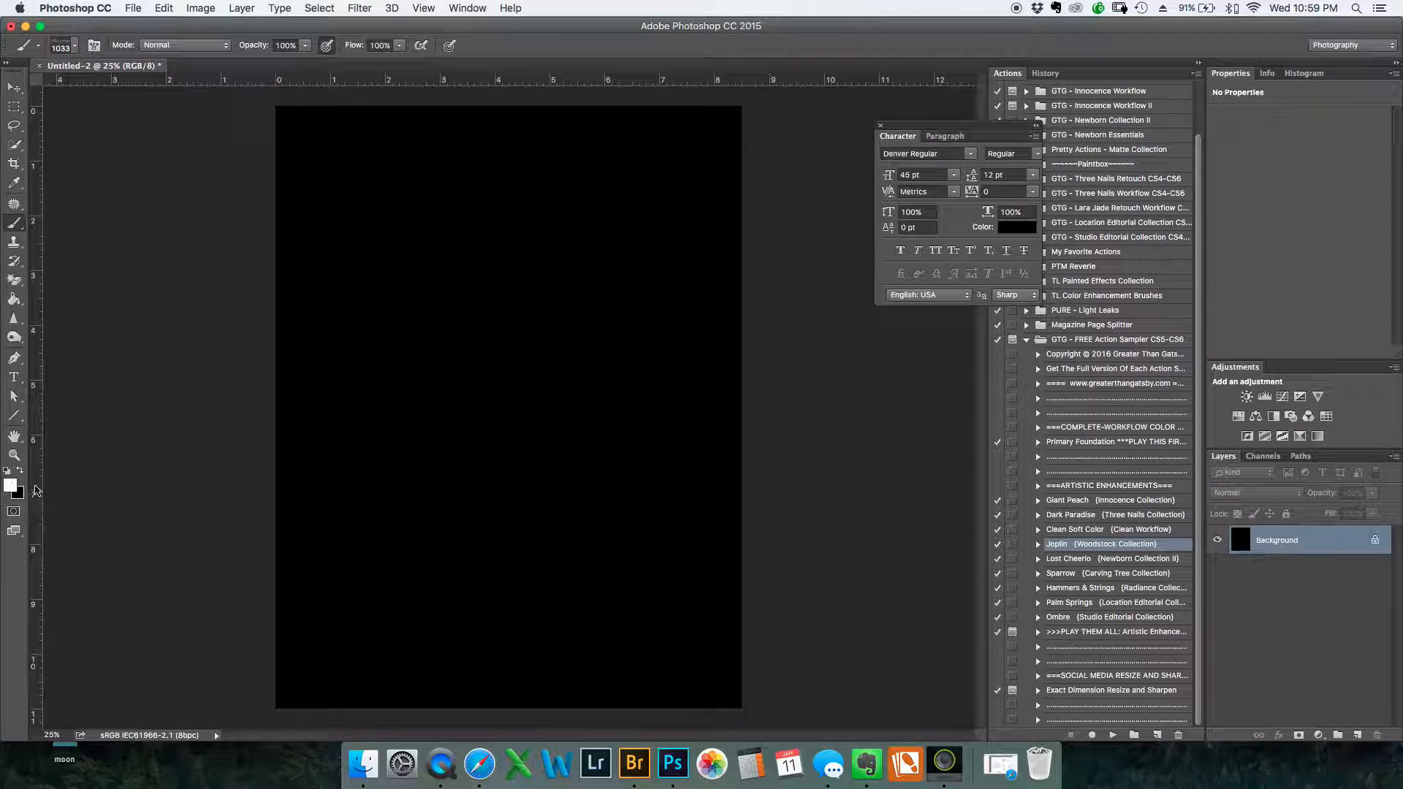
pyautogui.click(409, 190)
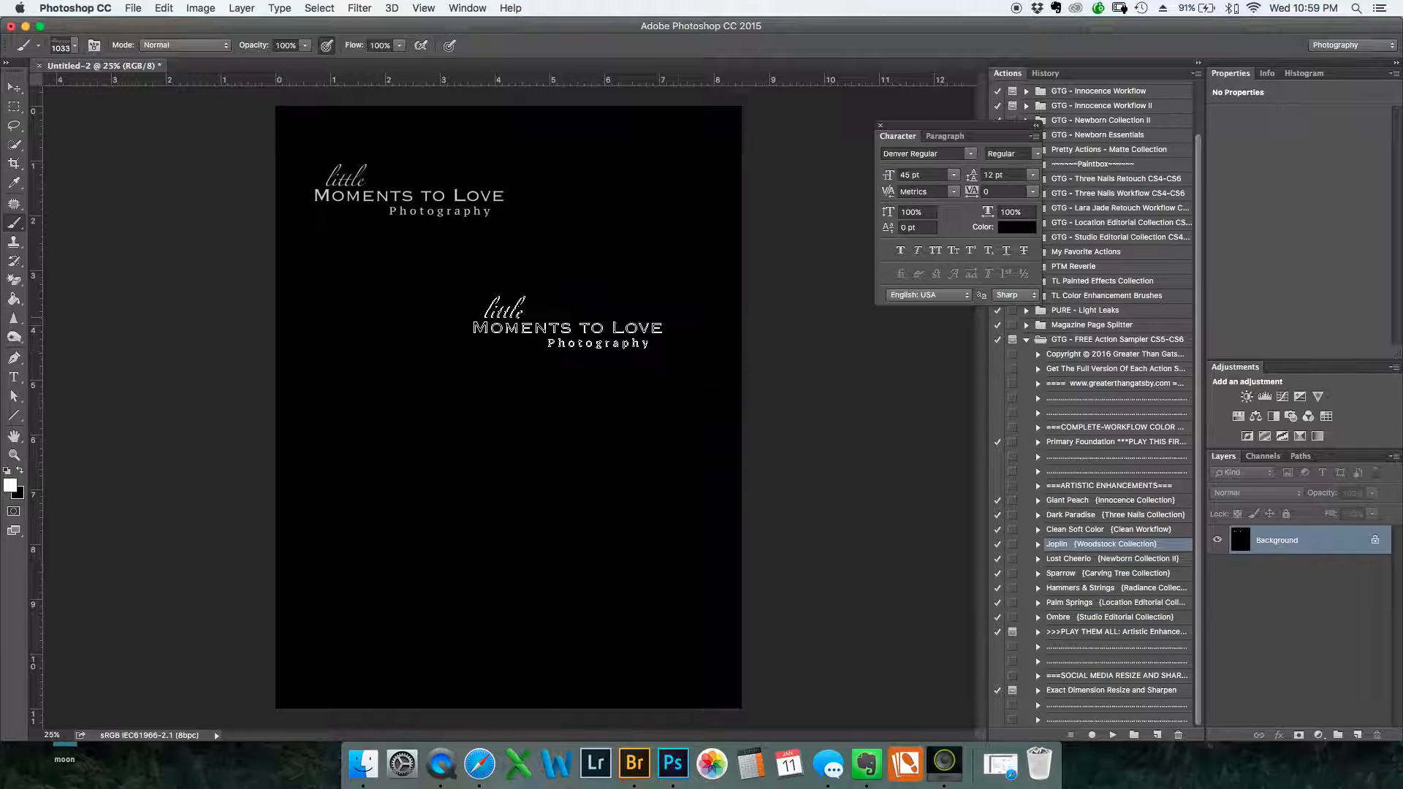
pyautogui.click(416, 237)
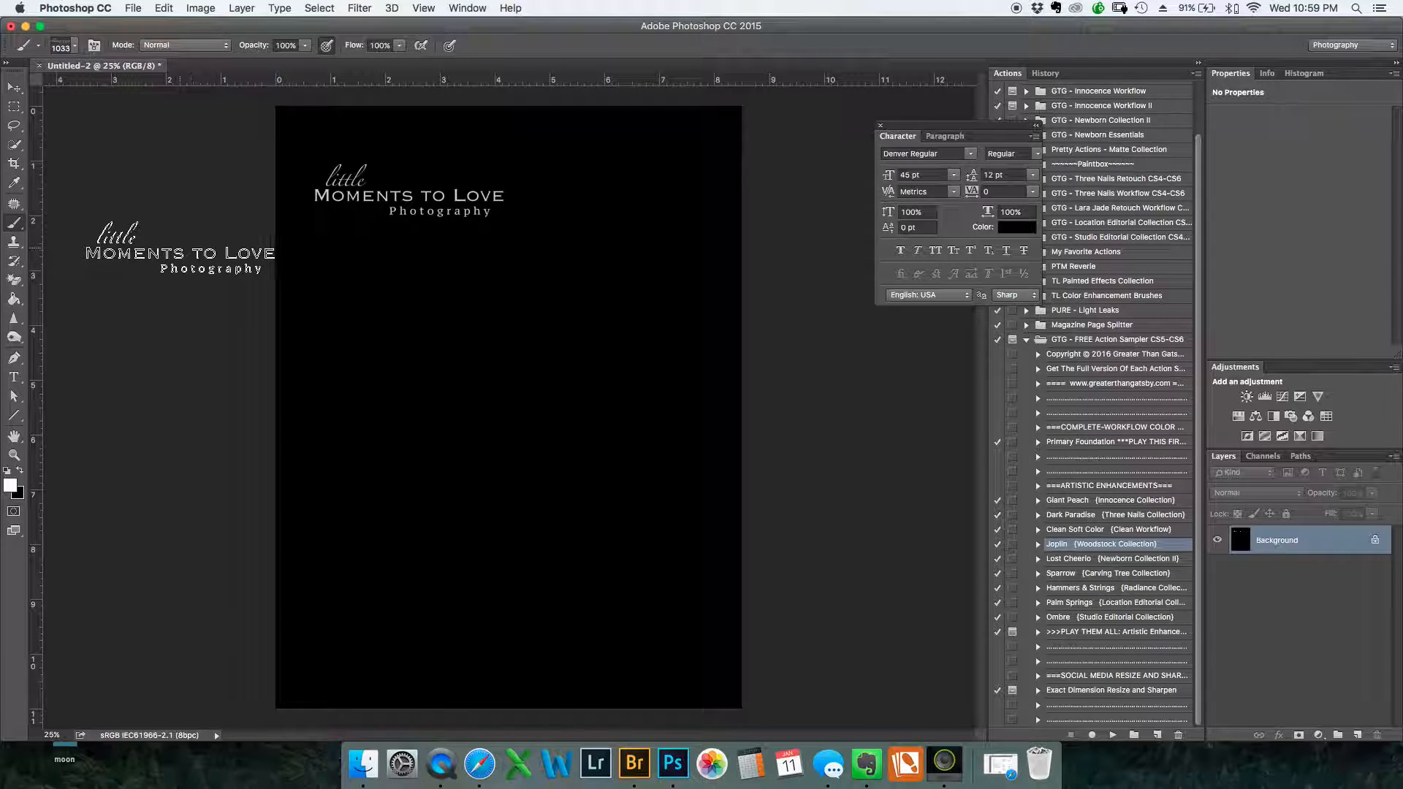
# Create a new 2550 x 3300 pixel RGB document at 300 pixels/inch with a transparent background
pyautogui.click(134, 11)
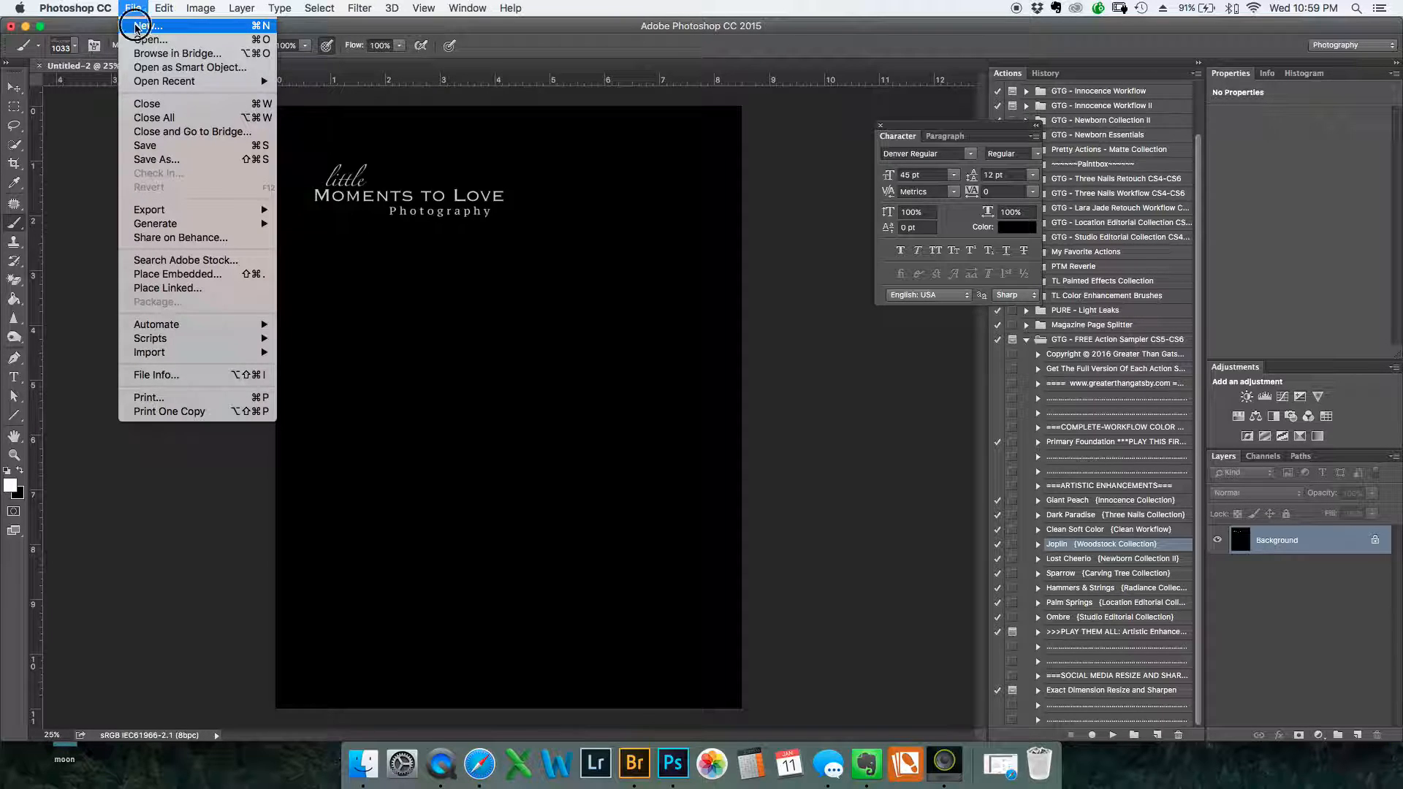
pyautogui.click(137, 27)
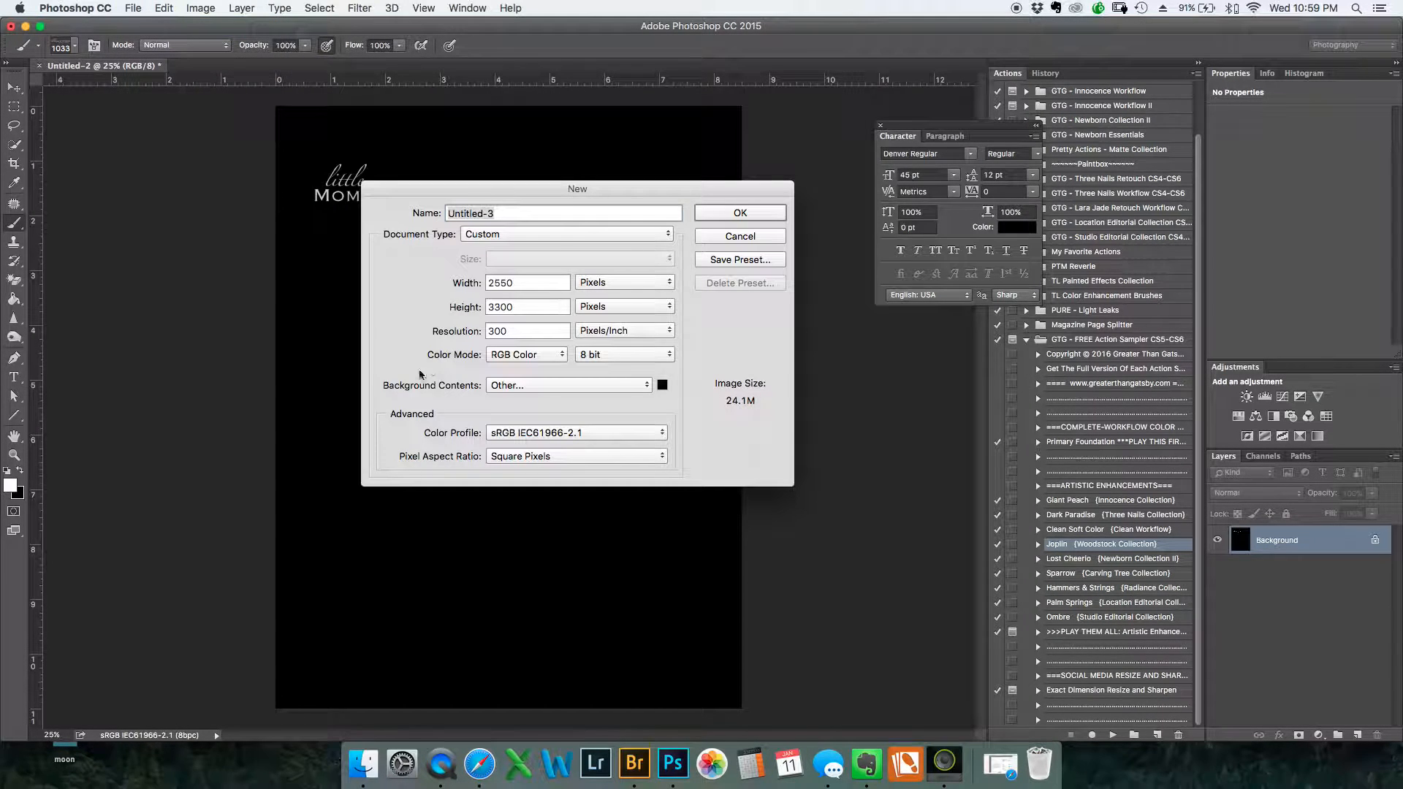
pyautogui.click(647, 387)
pyautogui.click(629, 372)
pyautogui.click(727, 211)
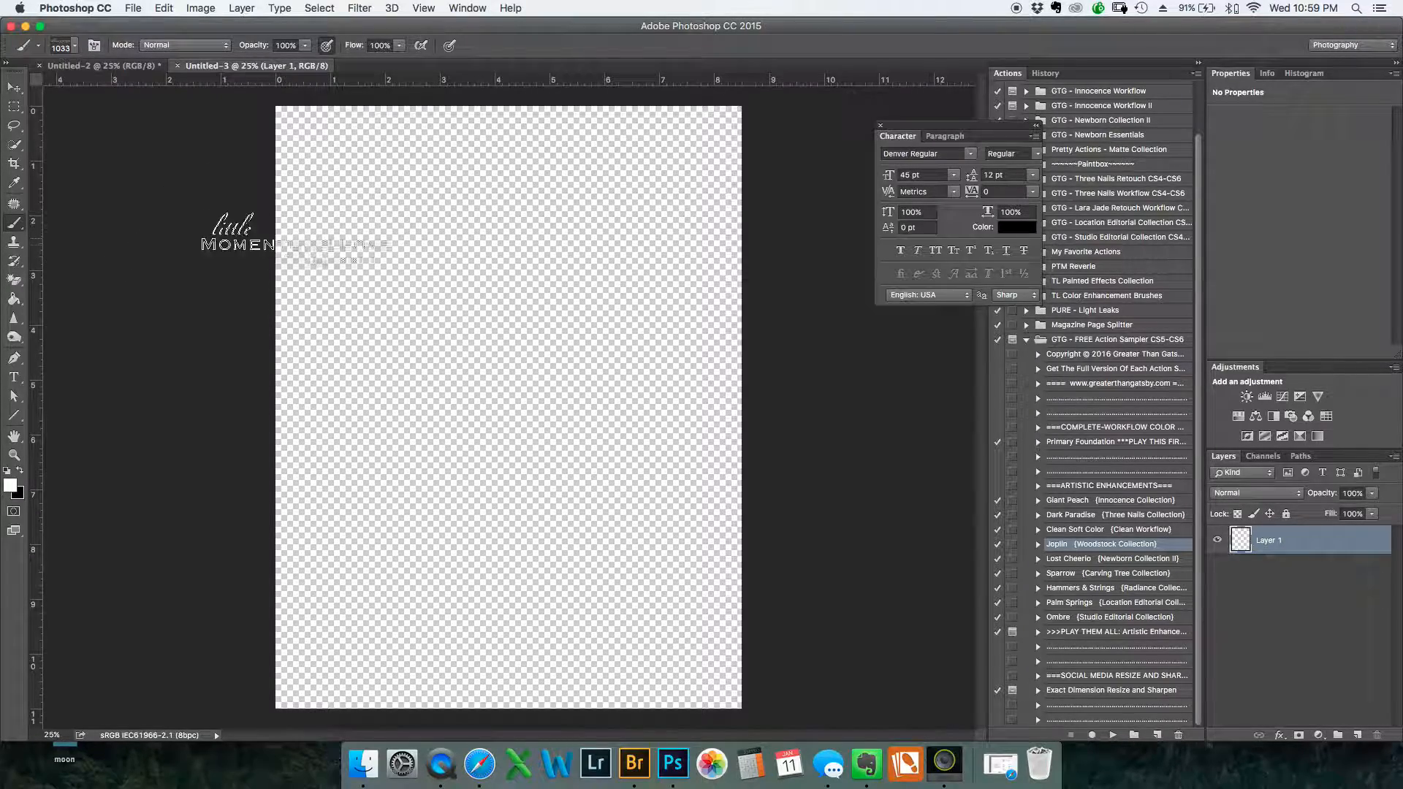
# Try a soft 1720 px brush in white and in black on the transparent canvas's edge, and reduce the brush to 171 px
pyautogui.rightClick(314, 241)
pyautogui.click(378, 337)
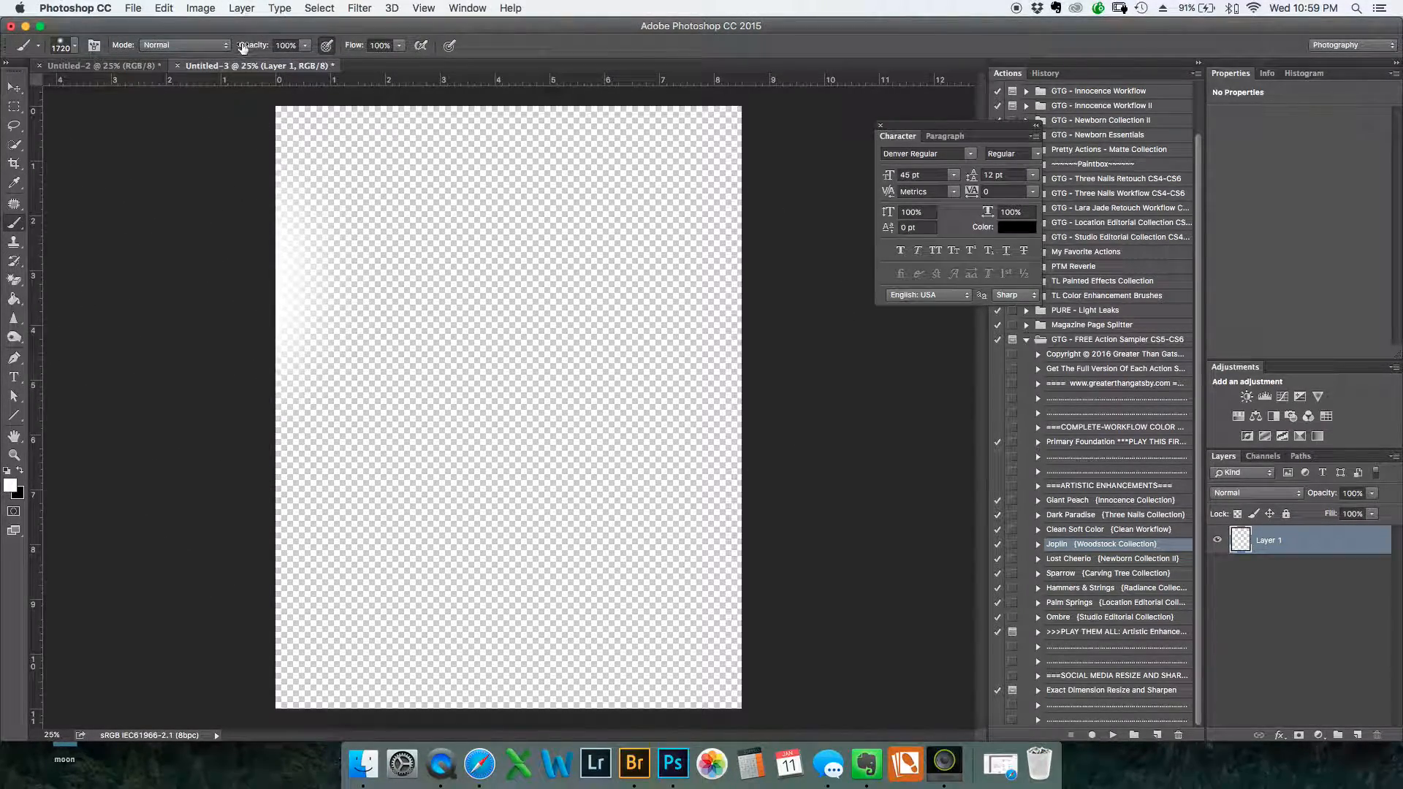
pyautogui.rightClick(195, 395)
pyautogui.click(122, 390)
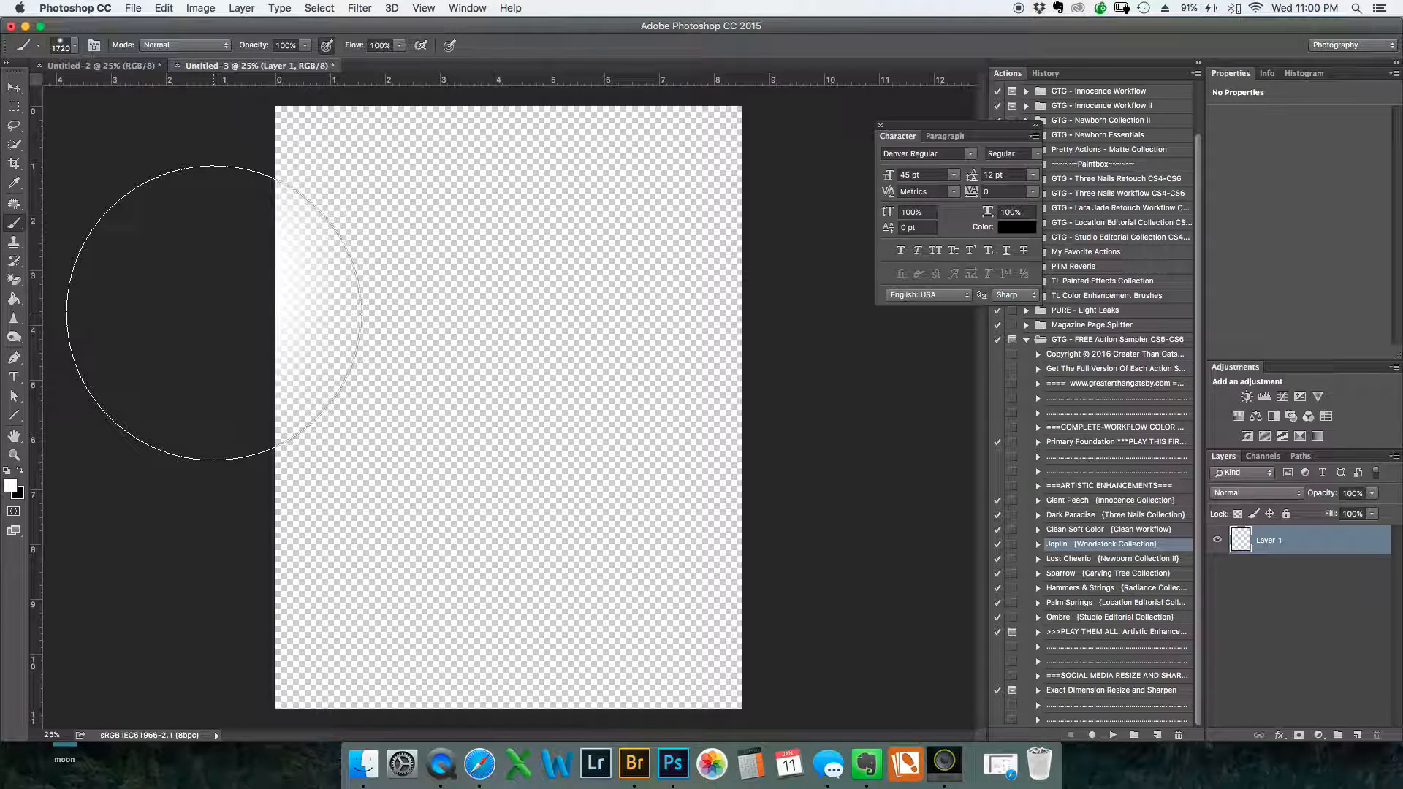
pyautogui.press('x')
pyautogui.click(191, 333)
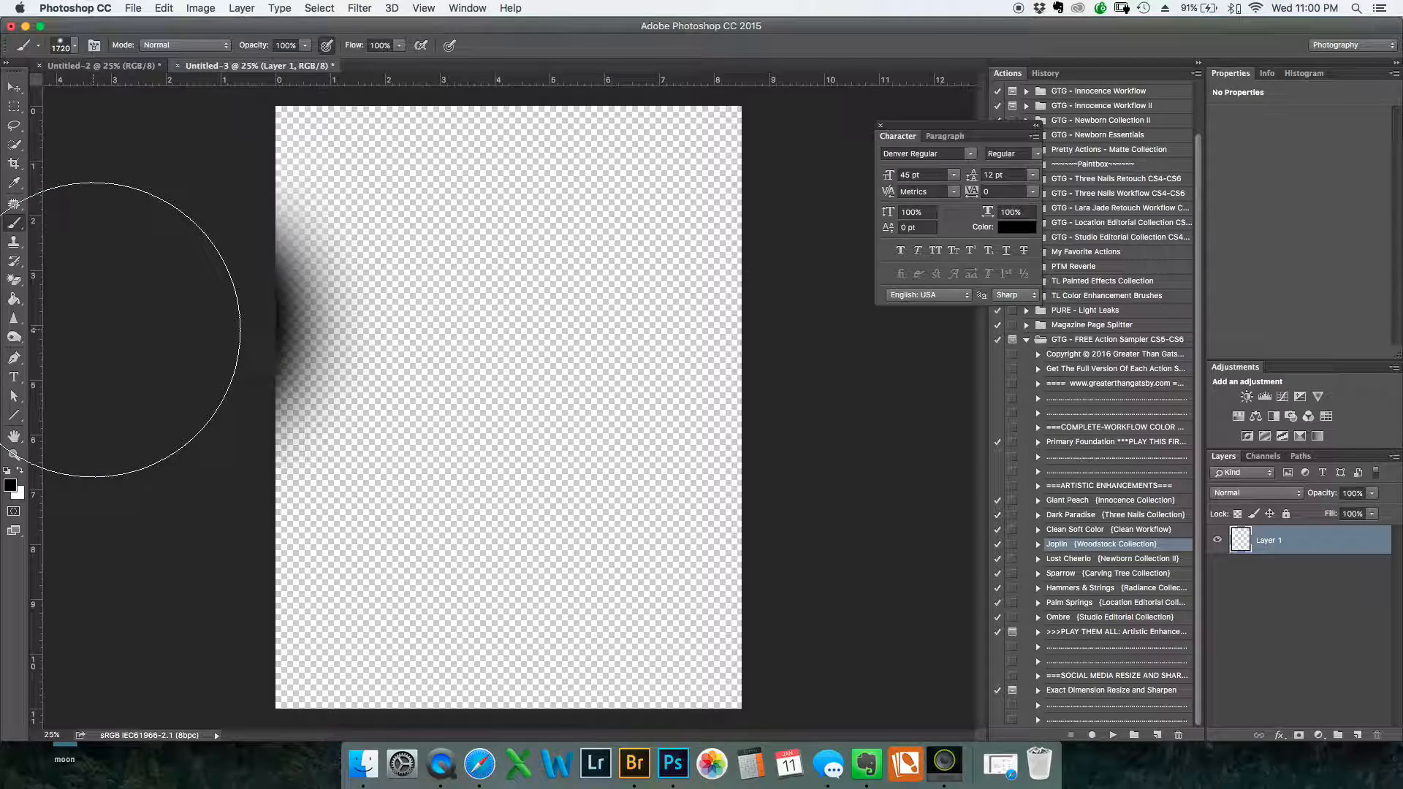
pyautogui.rightClick(175, 374)
pyautogui.click(150, 377)
pyautogui.moveTo(474, 315)
pyautogui.keyDown('ctrl'); pyautogui.keyDown('alt'); pyautogui.mouseDown()
pyautogui.moveTo(388, 321)
pyautogui.moveTo(380, 360)
pyautogui.mouseUp(); pyautogui.keyUp('alt'); pyautogui.keyUp('ctrl')
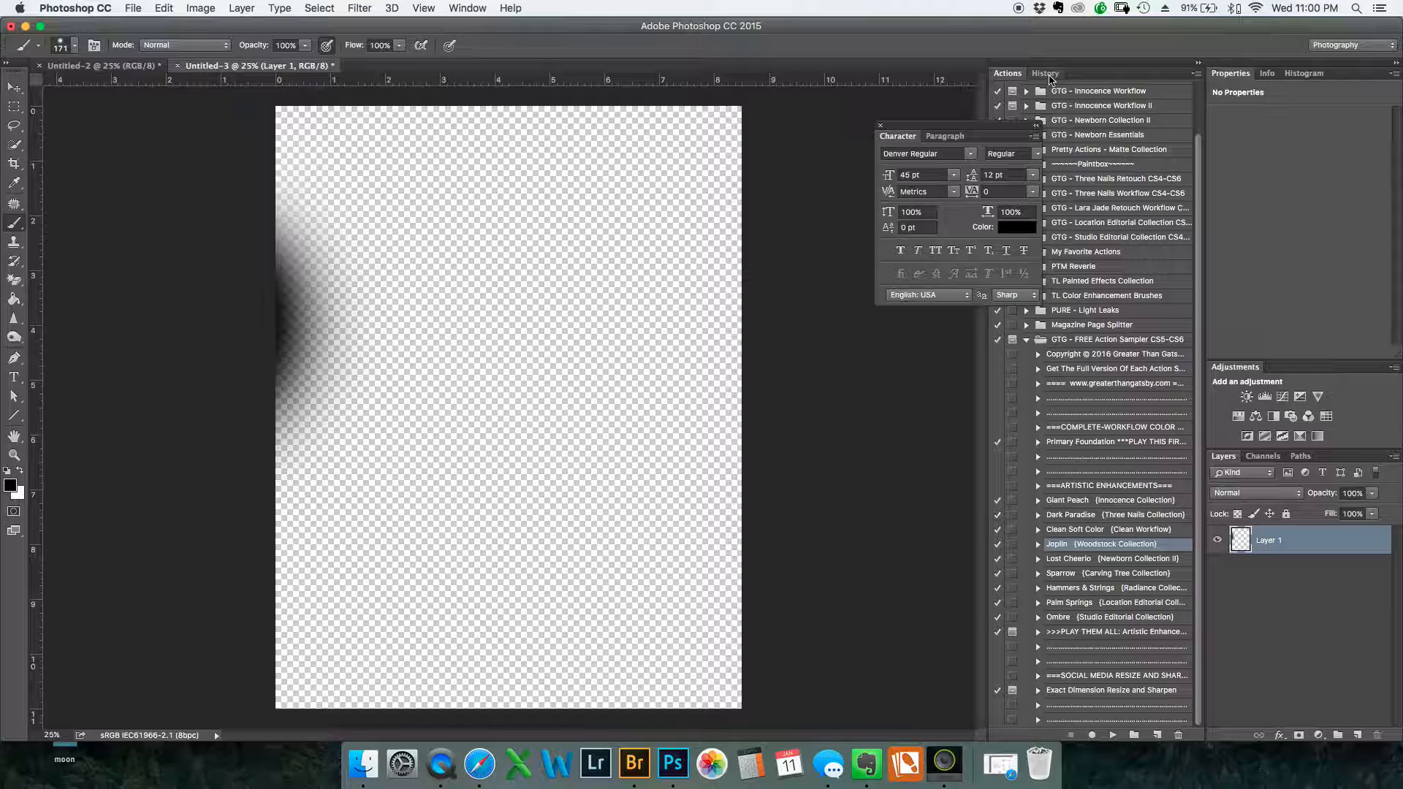
# Undo the test brush strokes on the transparent layer
pyautogui.click(166, 11)
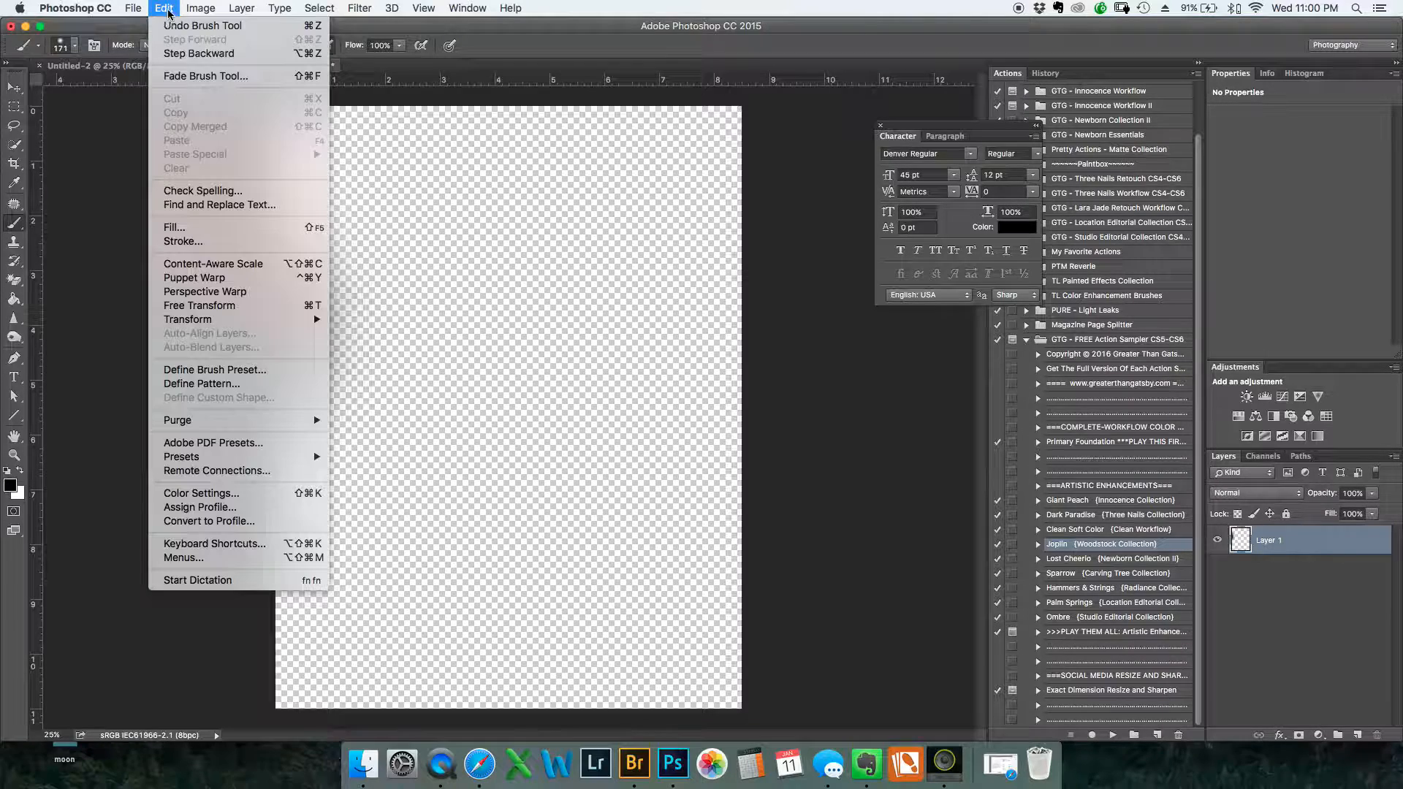
pyautogui.click(162, 13)
pyautogui.click(162, 10)
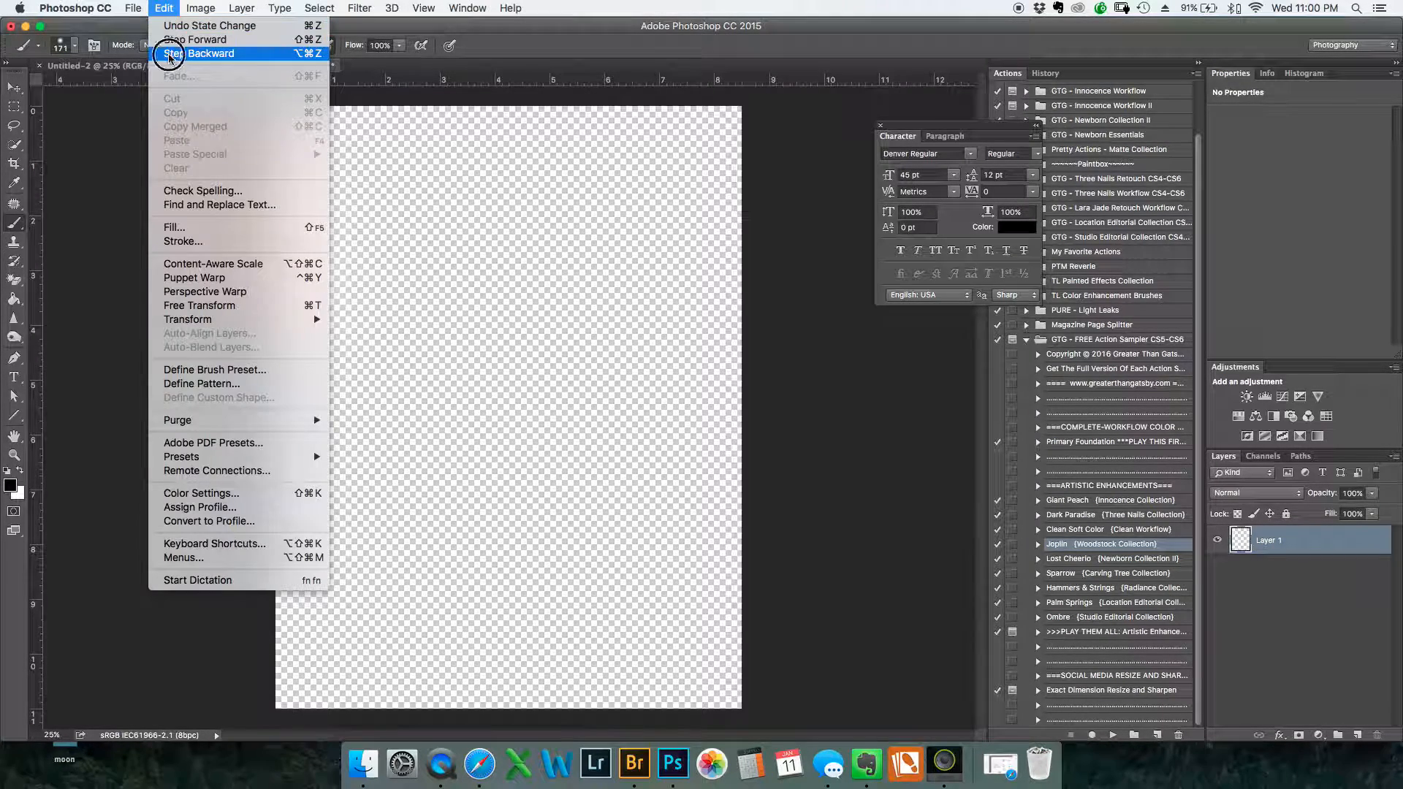
pyautogui.click(191, 51)
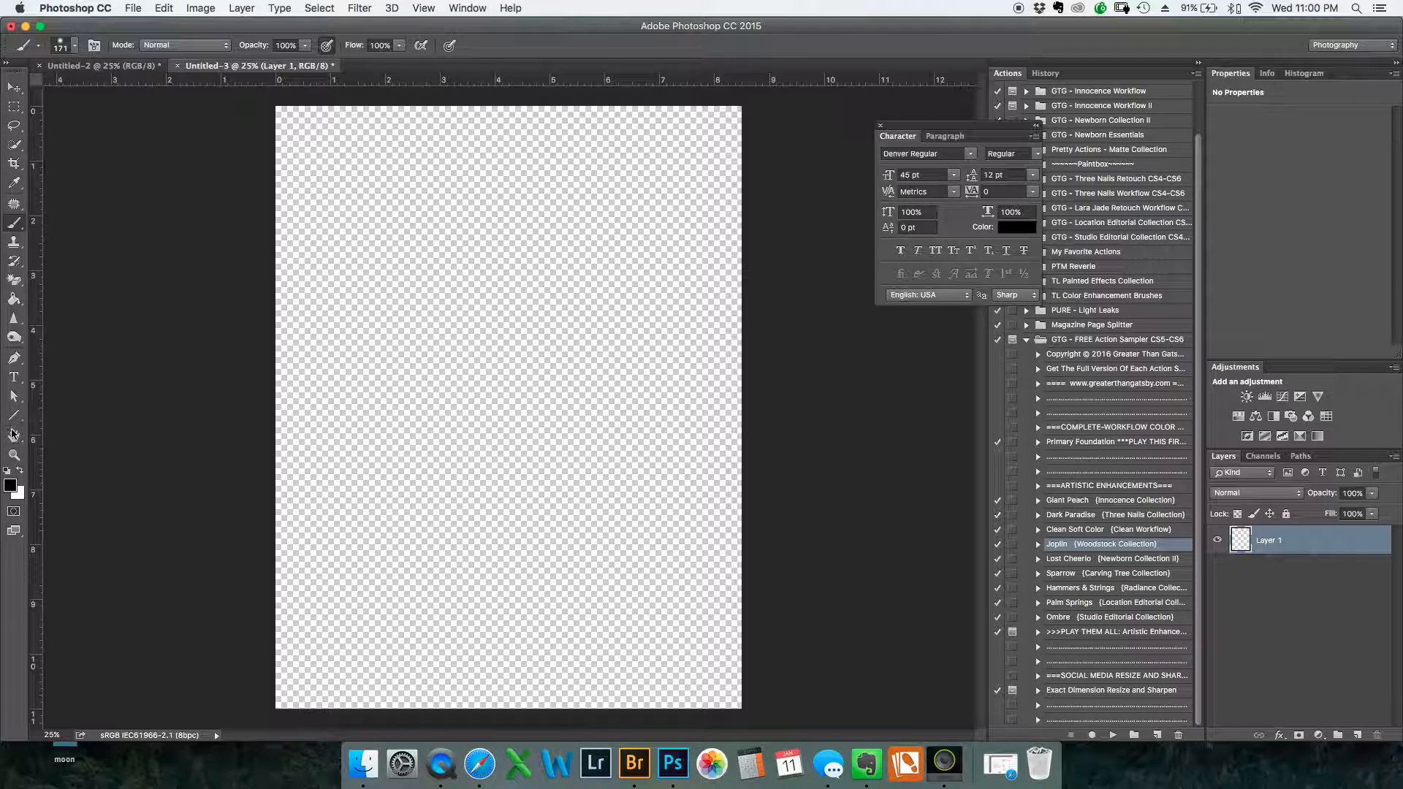
# Add a wide text box across the top of the canvas and enter the photographer's full name in 45 pt Denver Regular
pyautogui.click(14, 377)
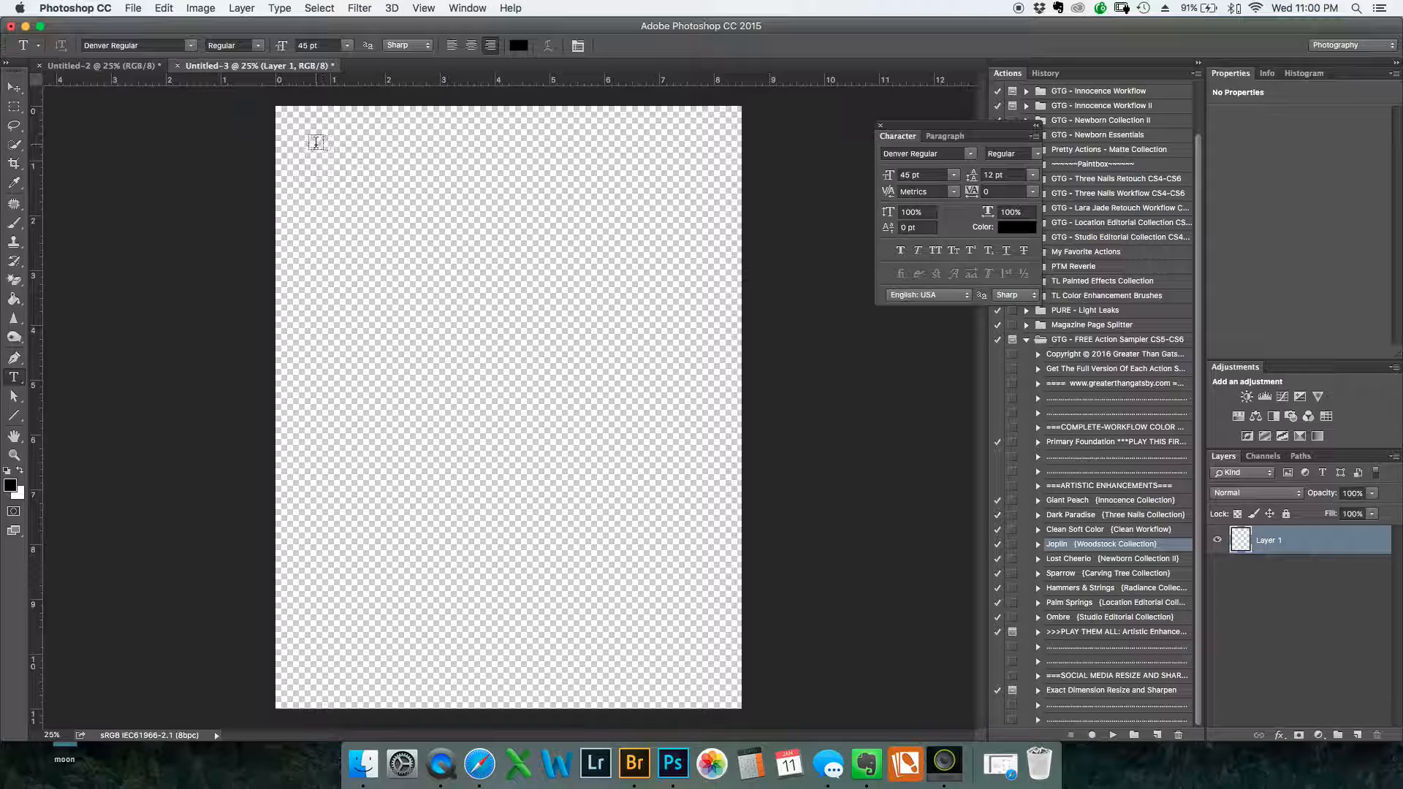
pyautogui.moveTo(305, 149); pyautogui.dragTo(706, 293)
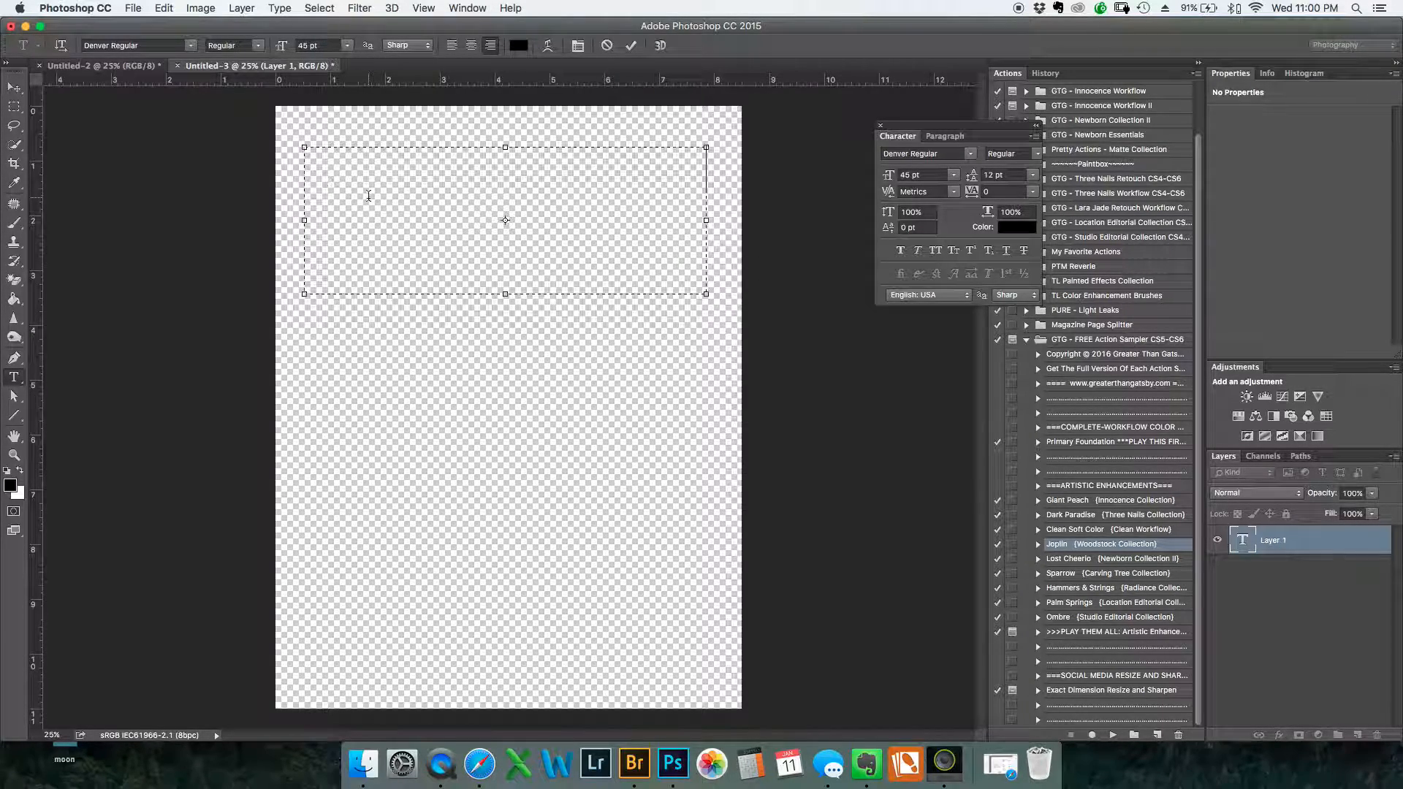
pyautogui.write('KIMBERLY MSCLKS===')
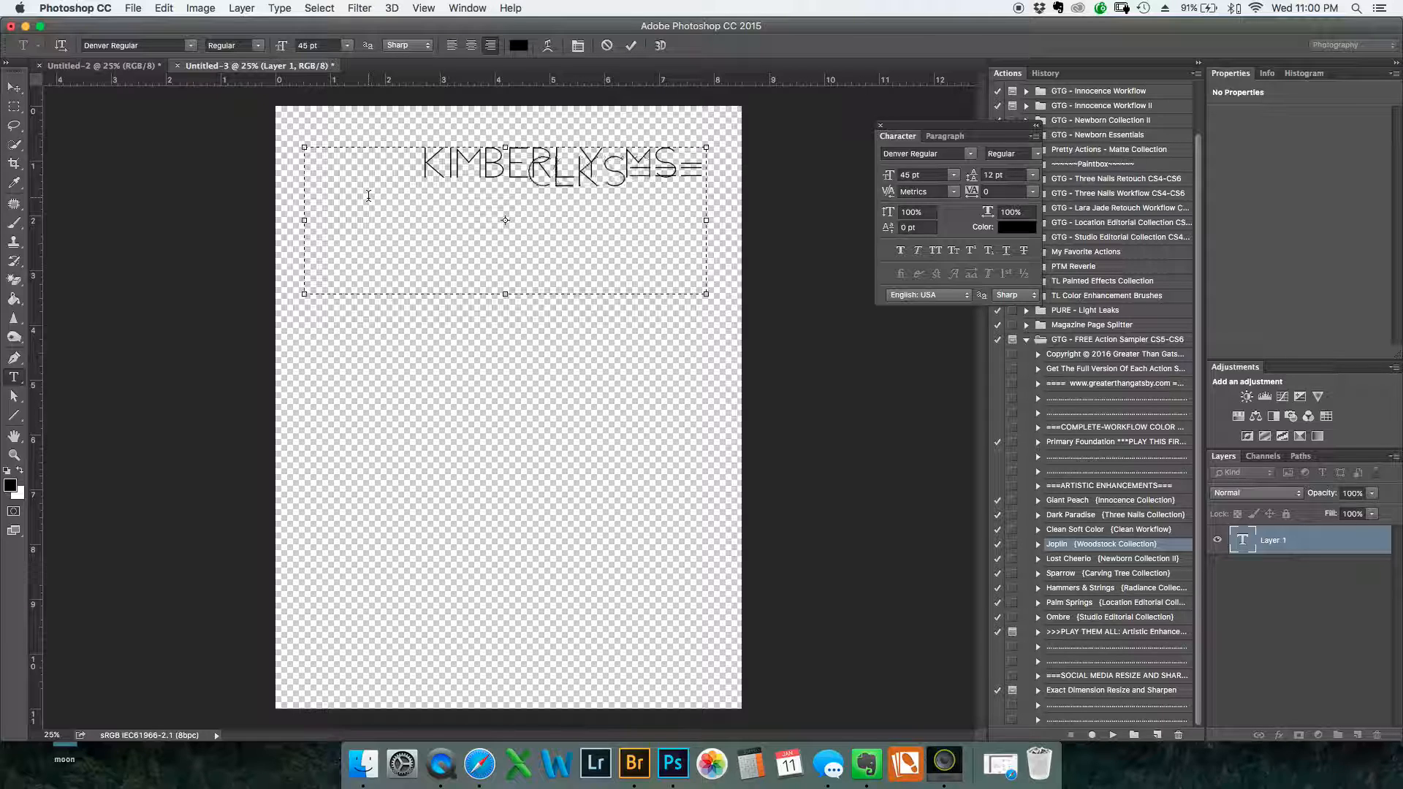
pyautogui.press('BackSpace')
pyautogui.press('BackSpace')
pyautogui.press('BackSpace')
pyautogui.press('BackSpace')
pyautogui.press('BackSpace')
pyautogui.press('BackSpace')
pyautogui.press('BackSpace')
pyautogui.press('BackSpace')
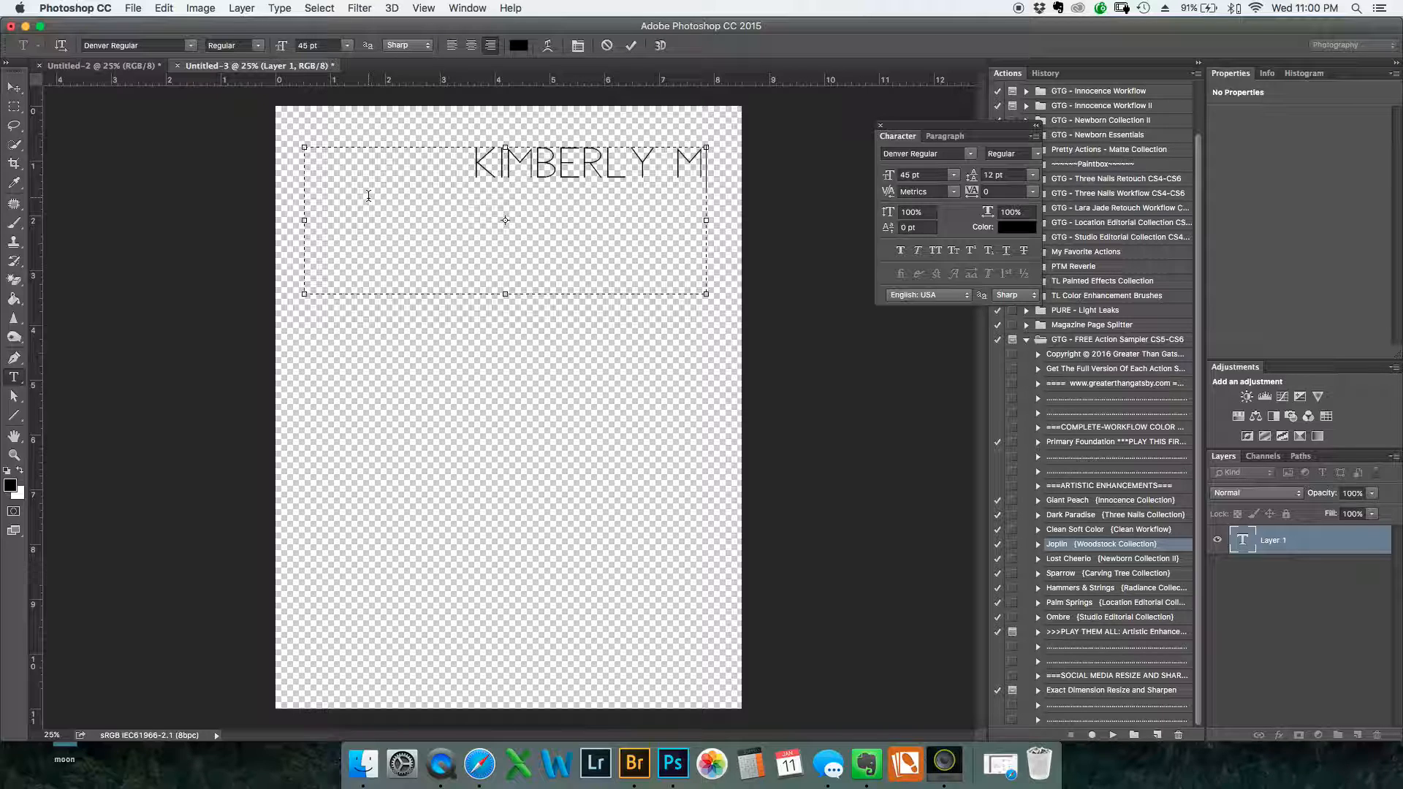
pyautogui.write('ACKAY')
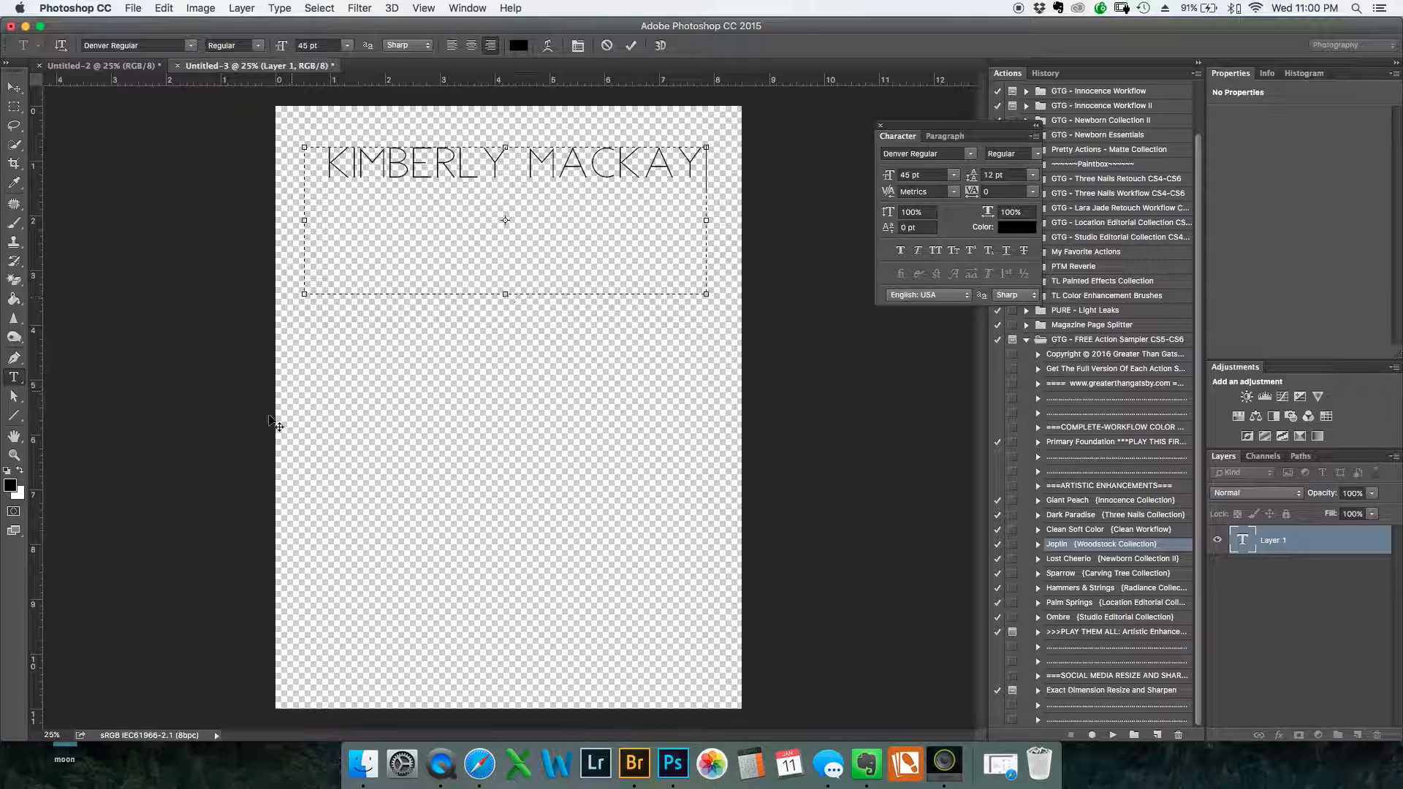
pyautogui.click(1242, 545)
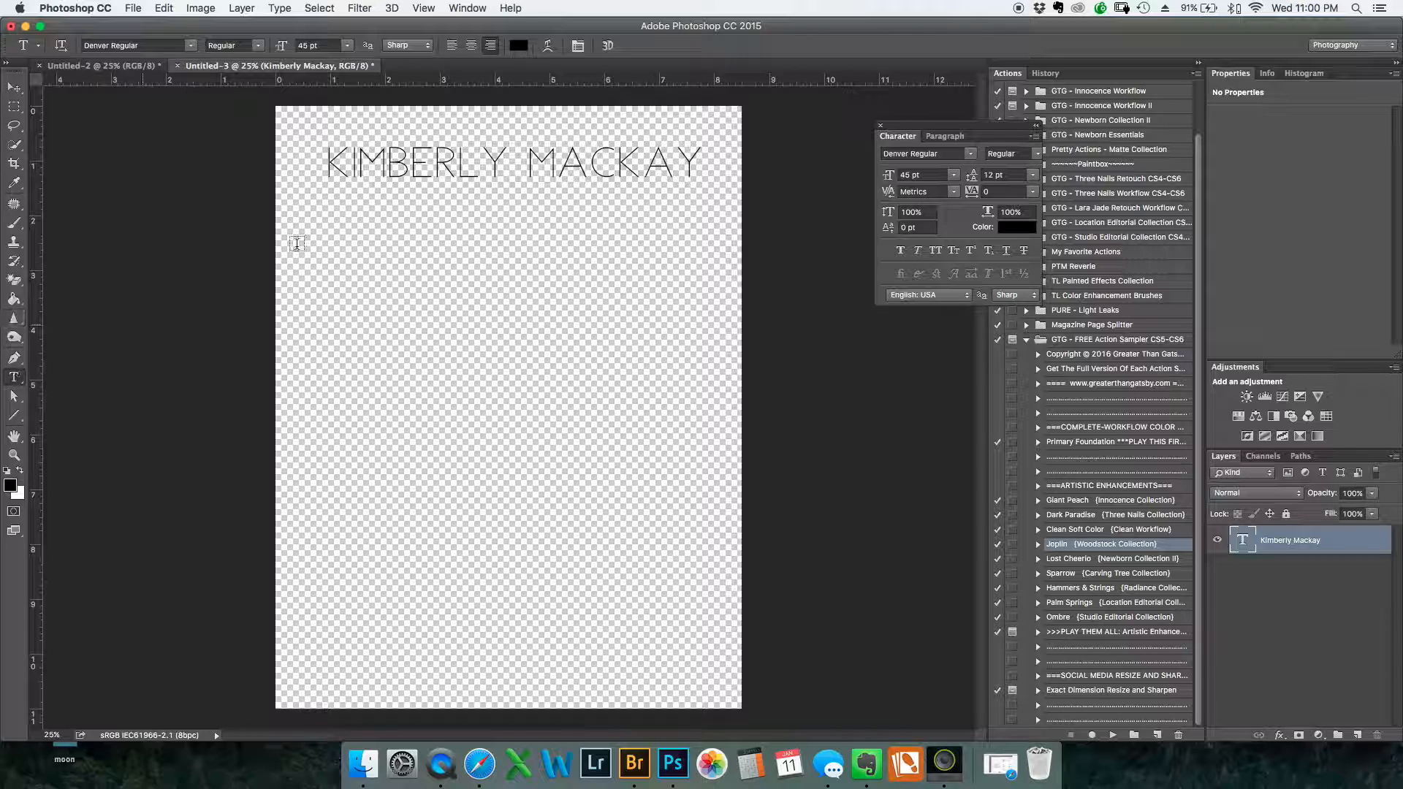
# Change the font of the photographer's name to featherly handlettered Regular
pyautogui.click(190, 46)
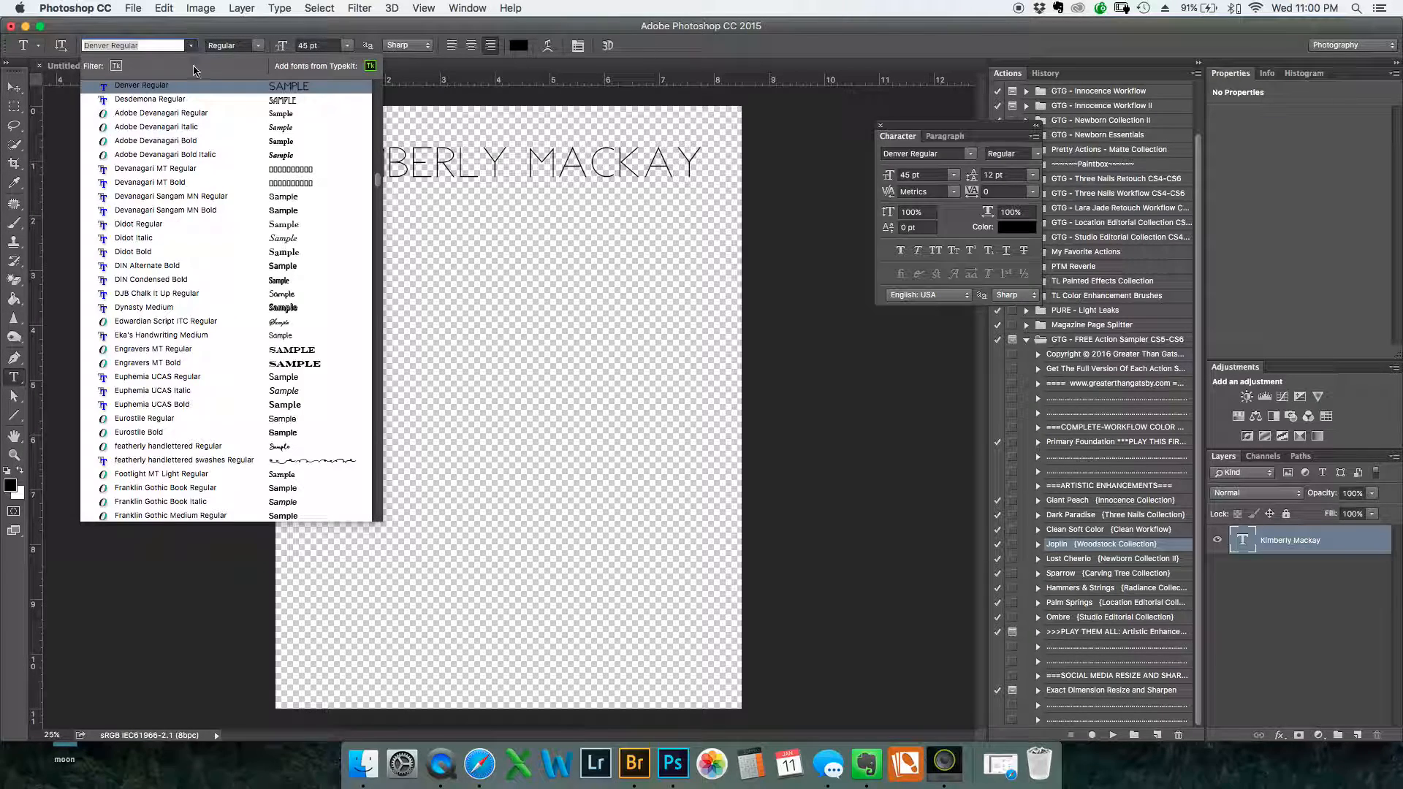
pyautogui.scroll(-3, 197, 248)
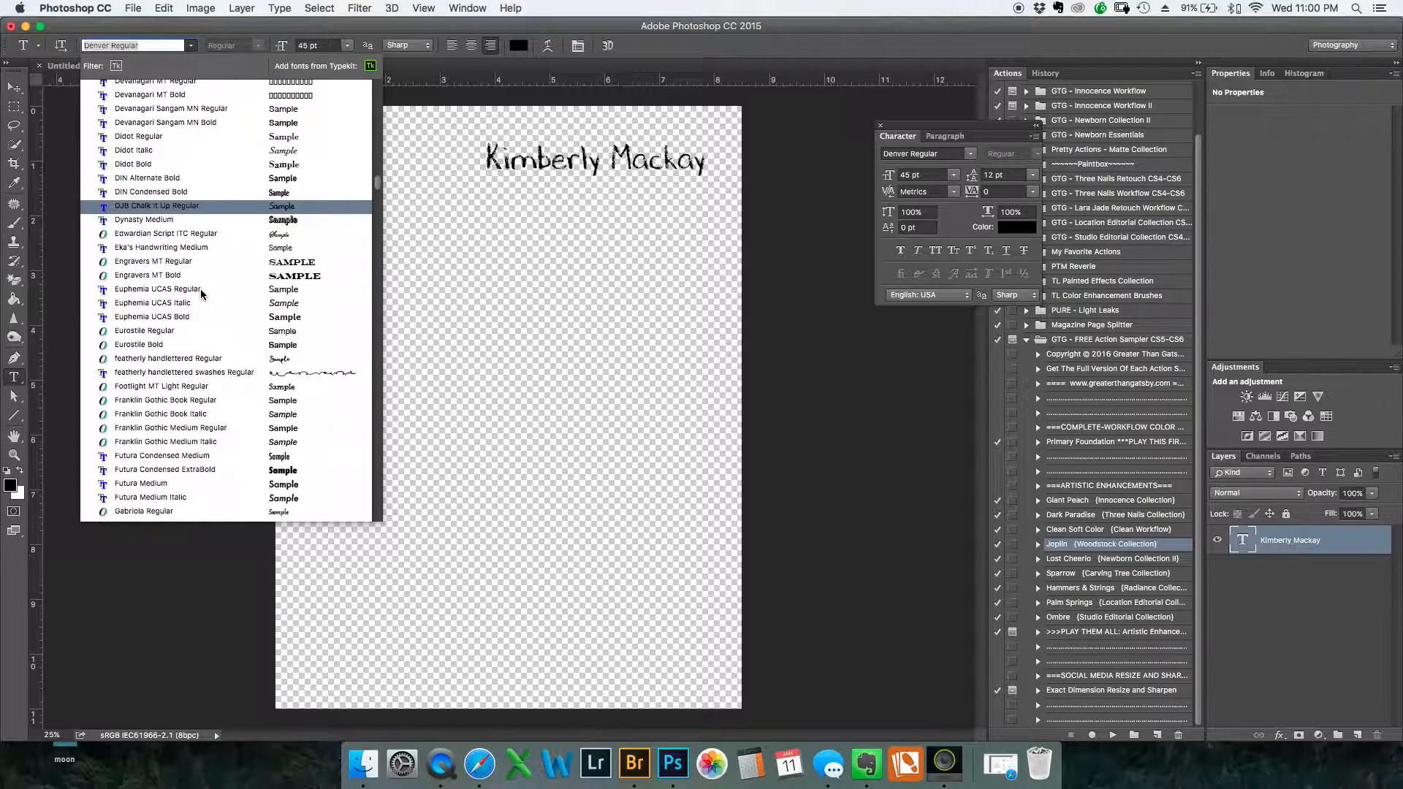
pyautogui.click(214, 358)
# Preview other fonts on the photographer's name and set it back to Denver Regular
pyautogui.click(189, 47)
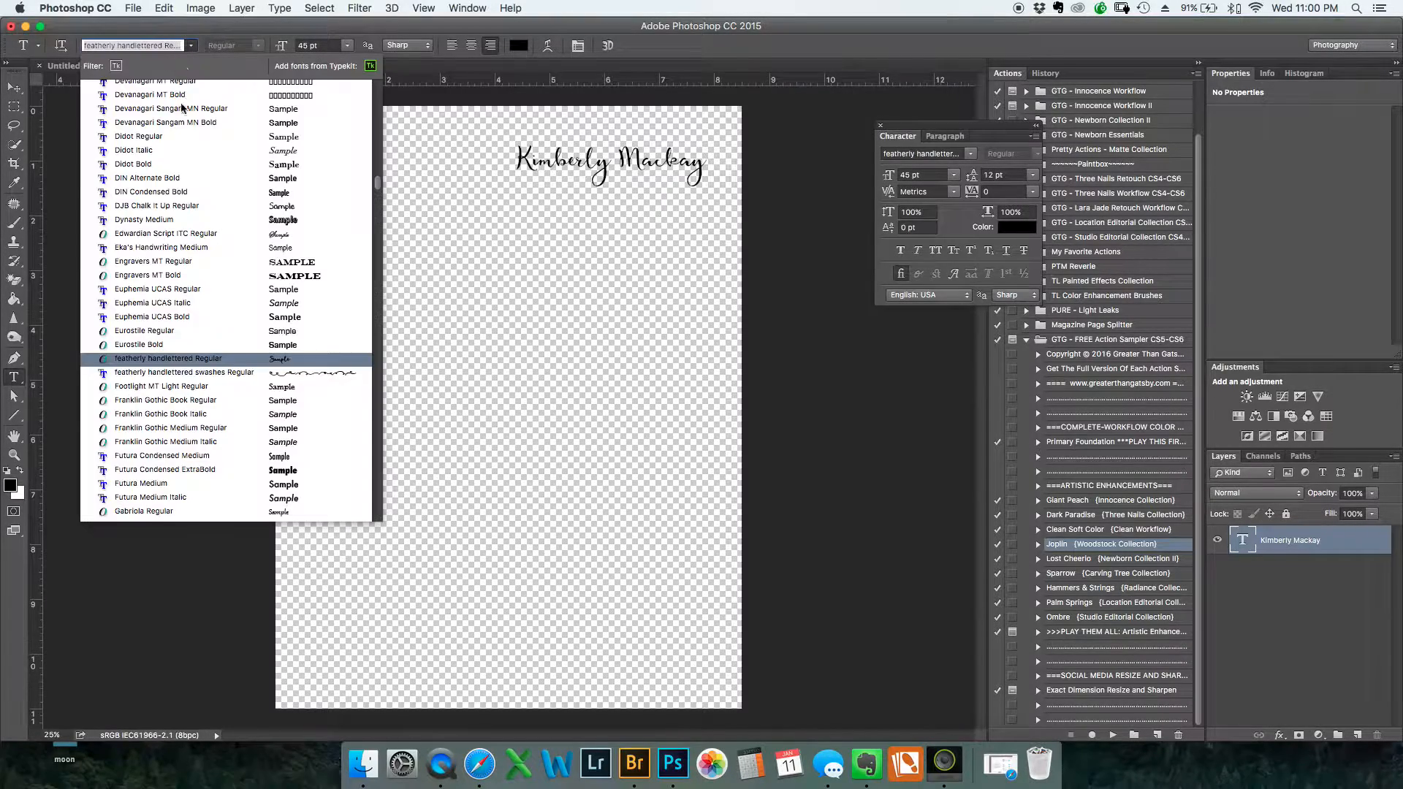
pyautogui.scroll(3, 194, 156)
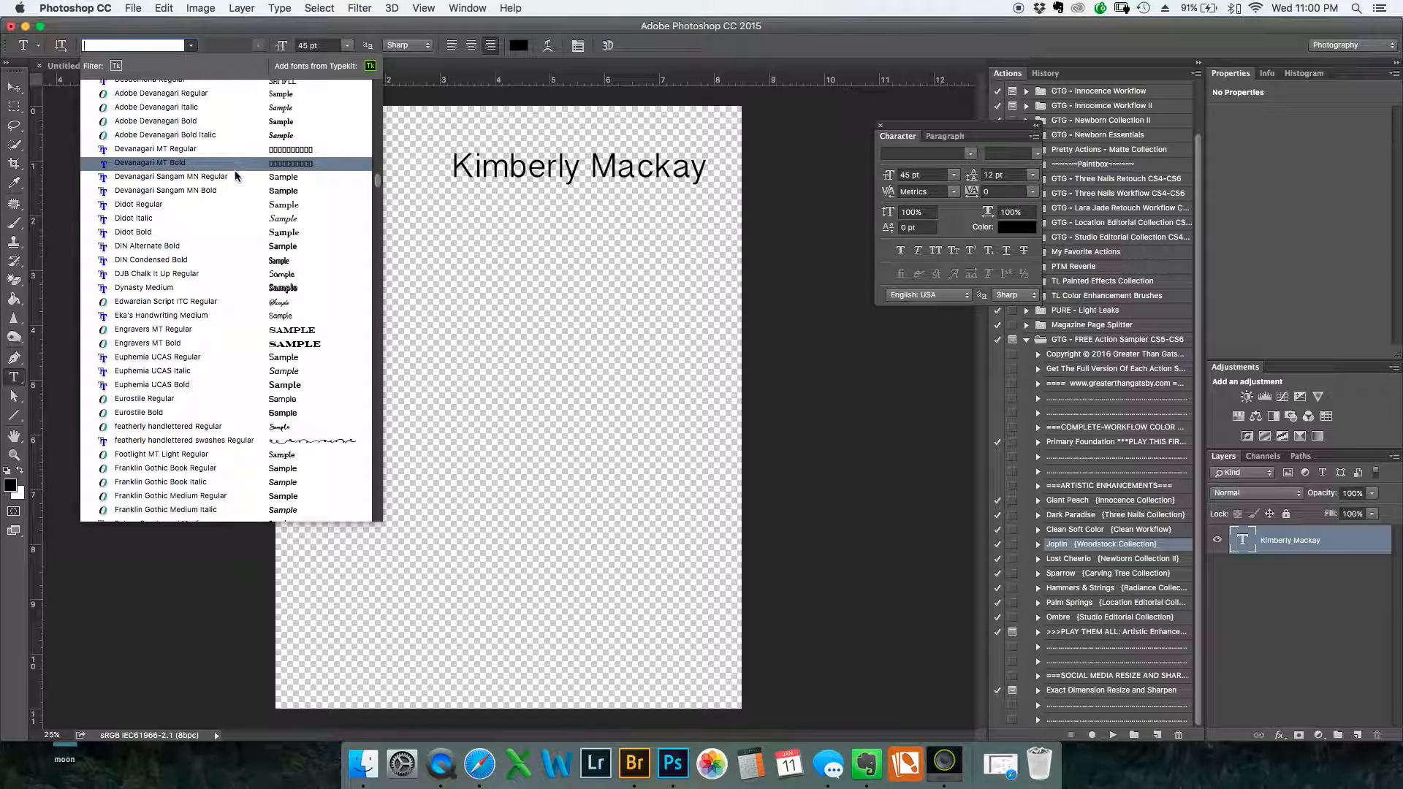
pyautogui.scroll(3, 232, 176)
pyautogui.scroll(-4, 232, 176)
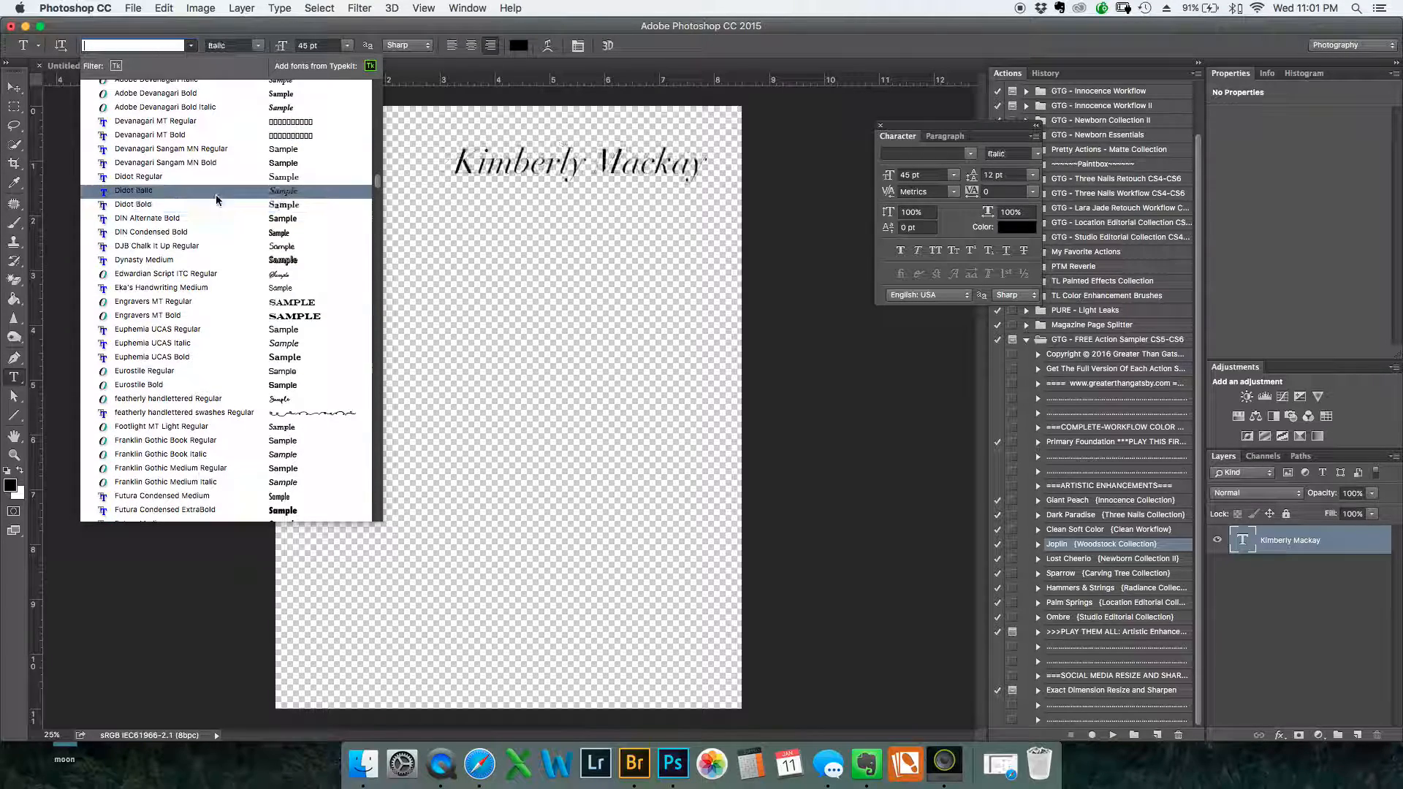
pyautogui.scroll(2, 216, 195)
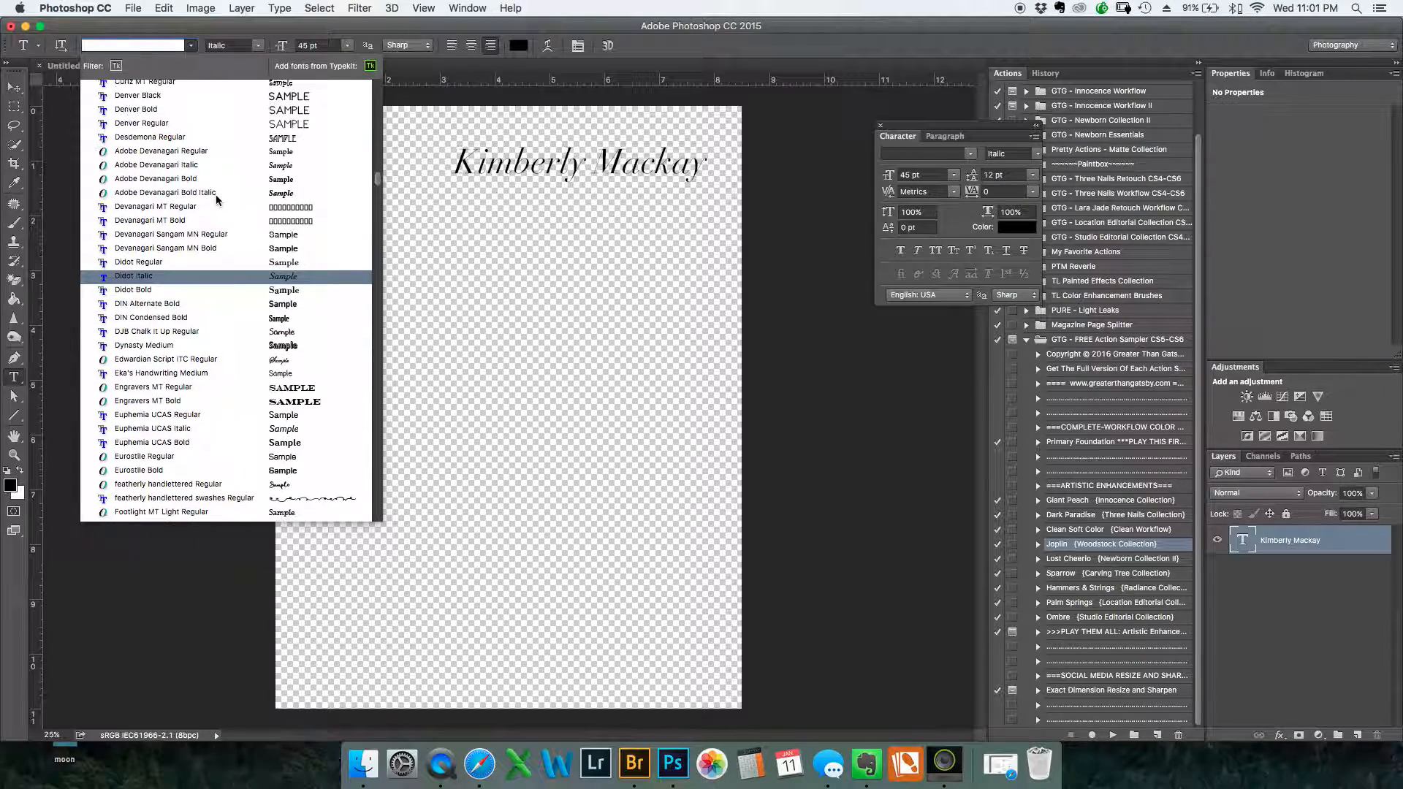
pyautogui.click(194, 124)
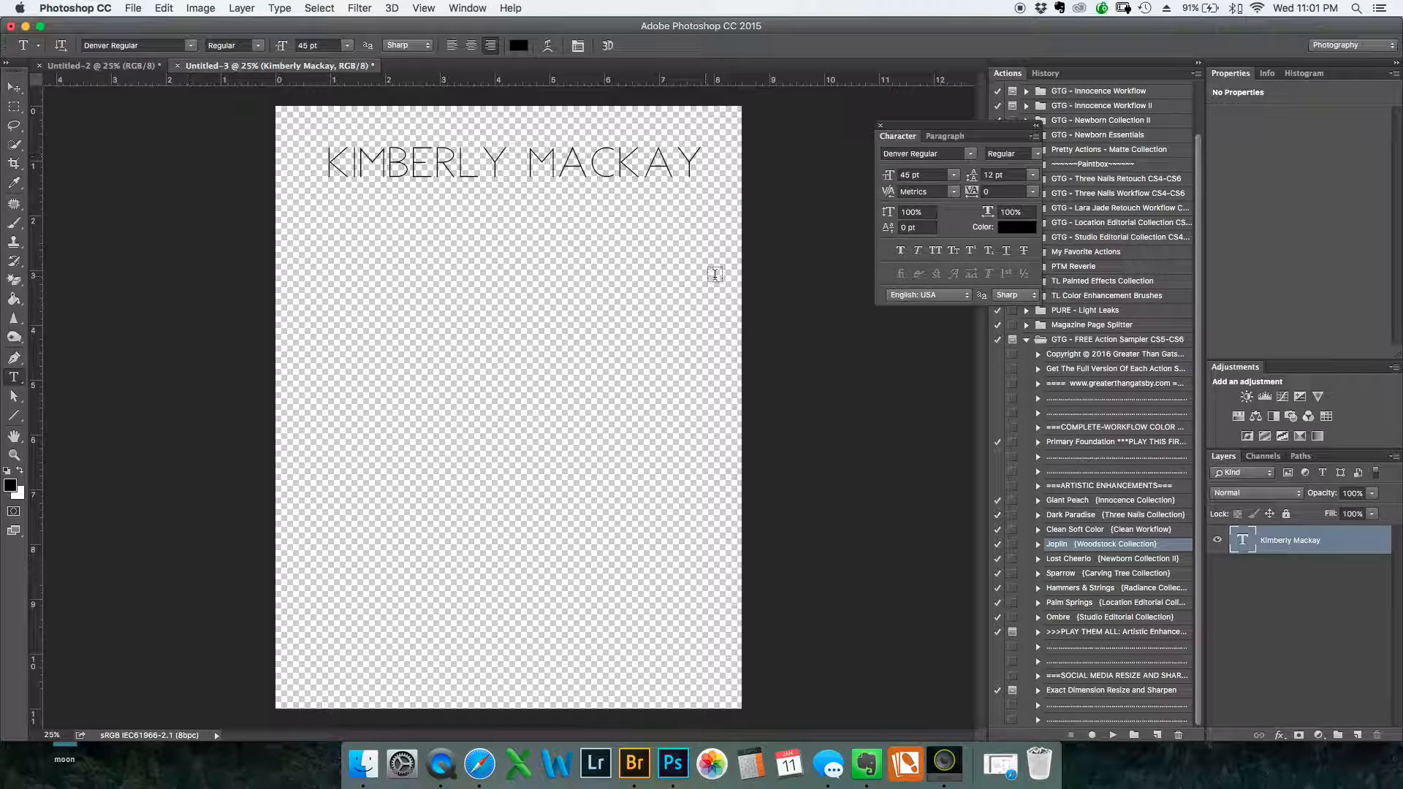
# Add a separate text box below the name and enter "Photography" in featherly handlettered Regular at 45 pt
pyautogui.click(1356, 590)
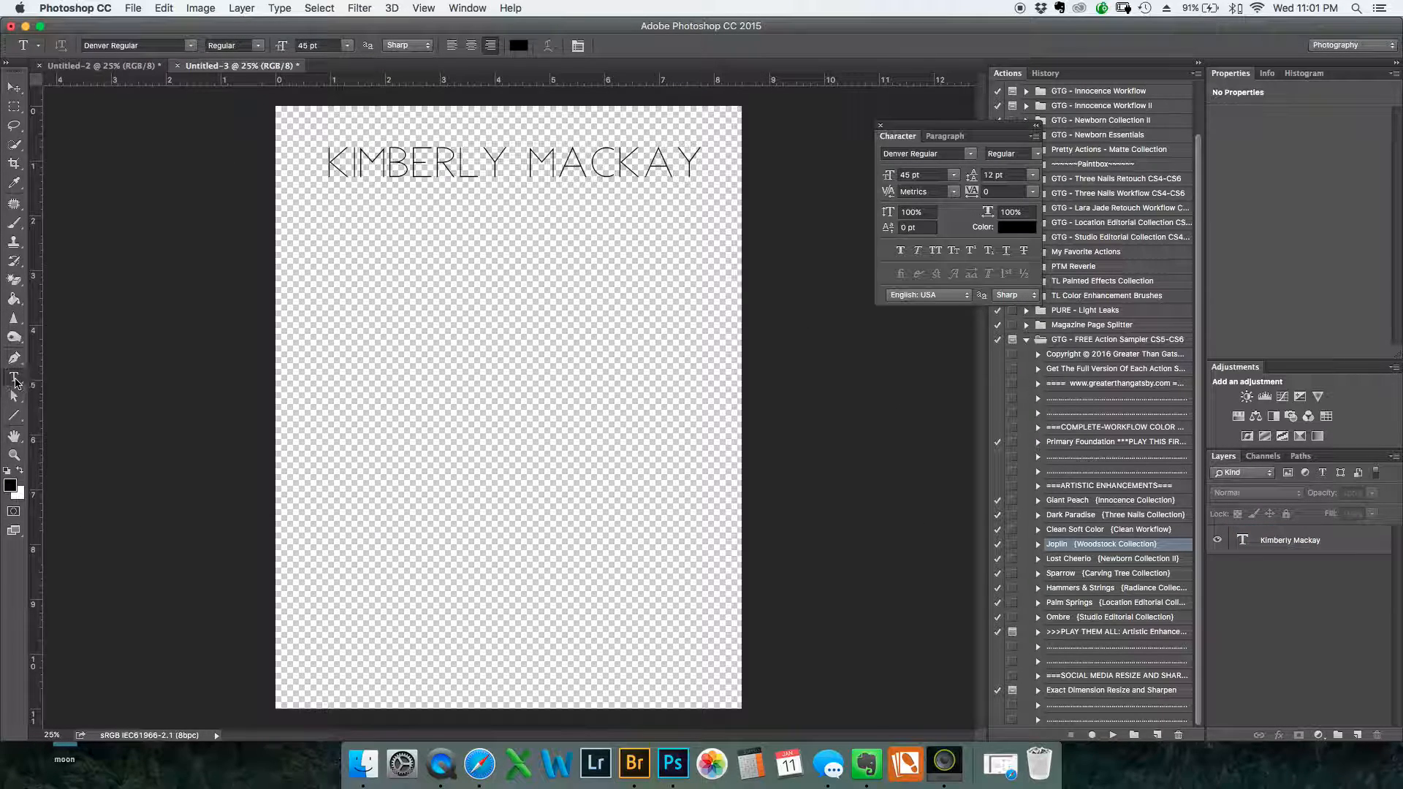
pyautogui.moveTo(327, 261); pyautogui.dragTo(683, 367)
pyautogui.click(191, 45)
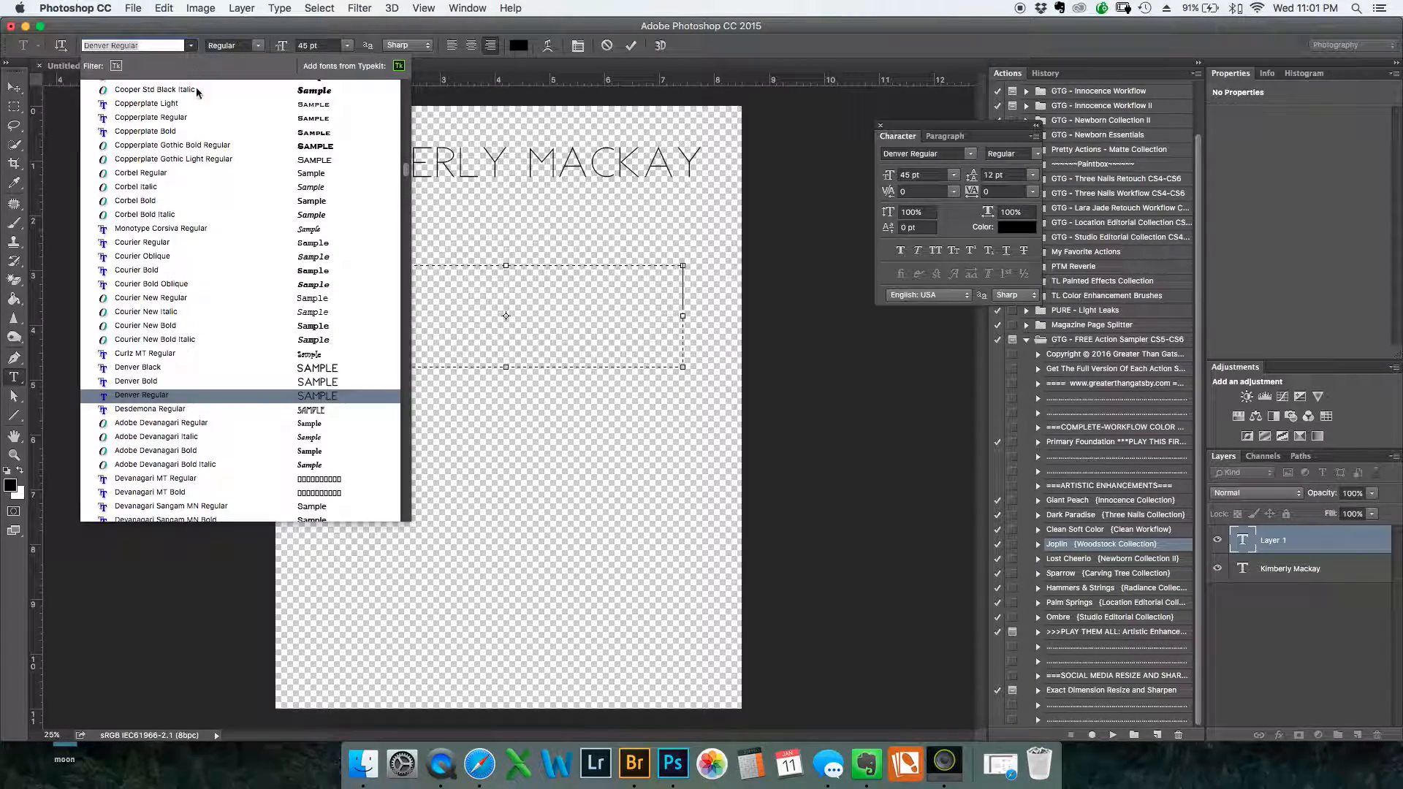
pyautogui.scroll(-5, 208, 188)
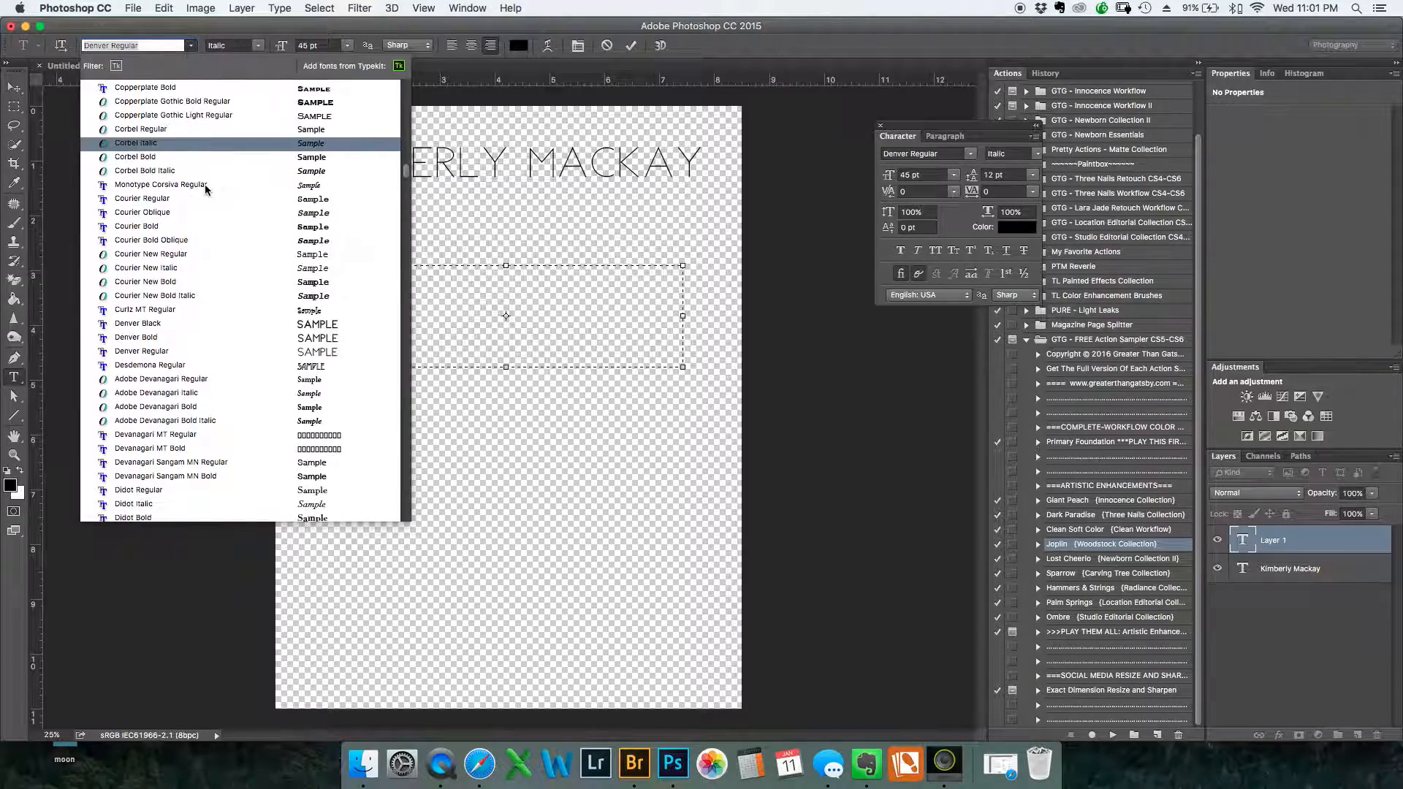
pyautogui.scroll(-3, 205, 189)
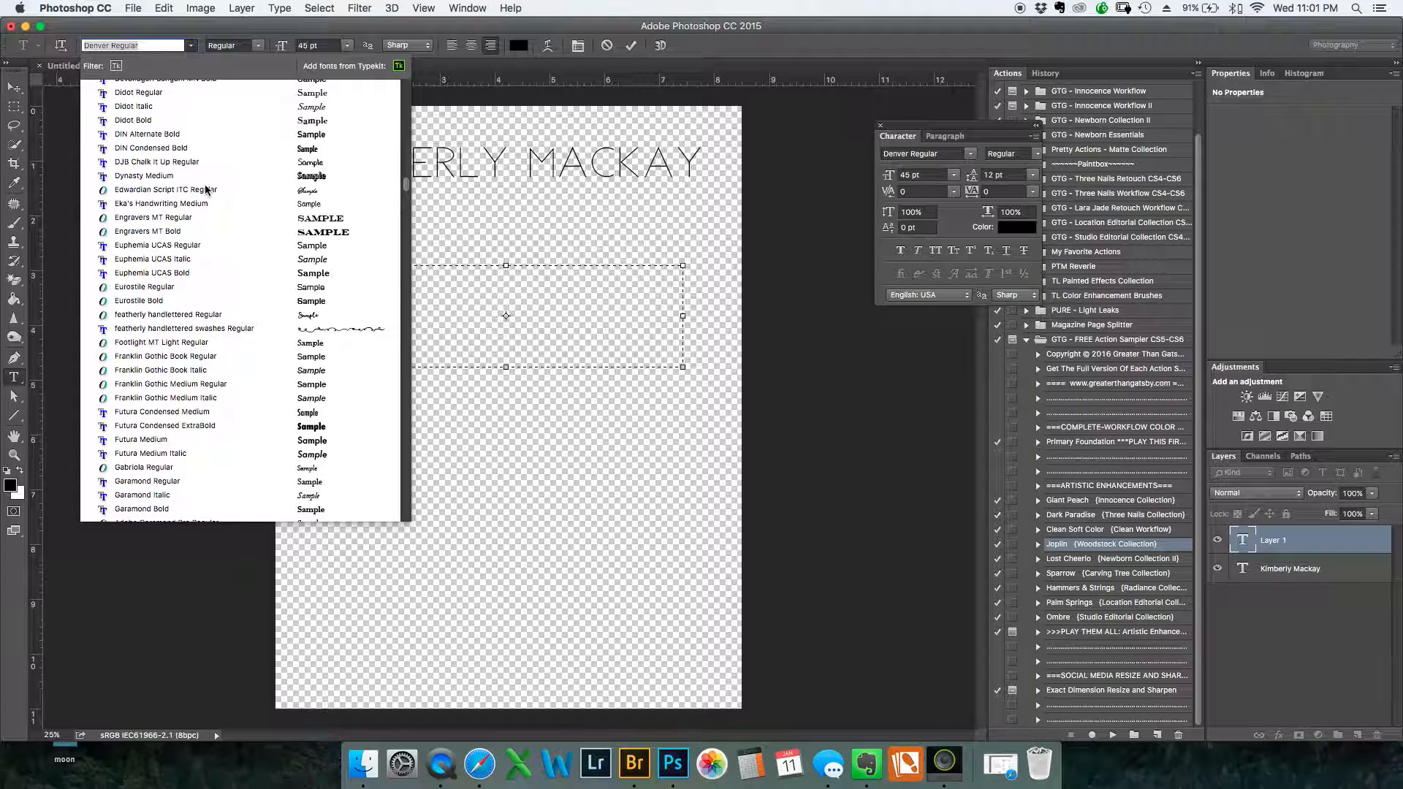
pyautogui.click(231, 326)
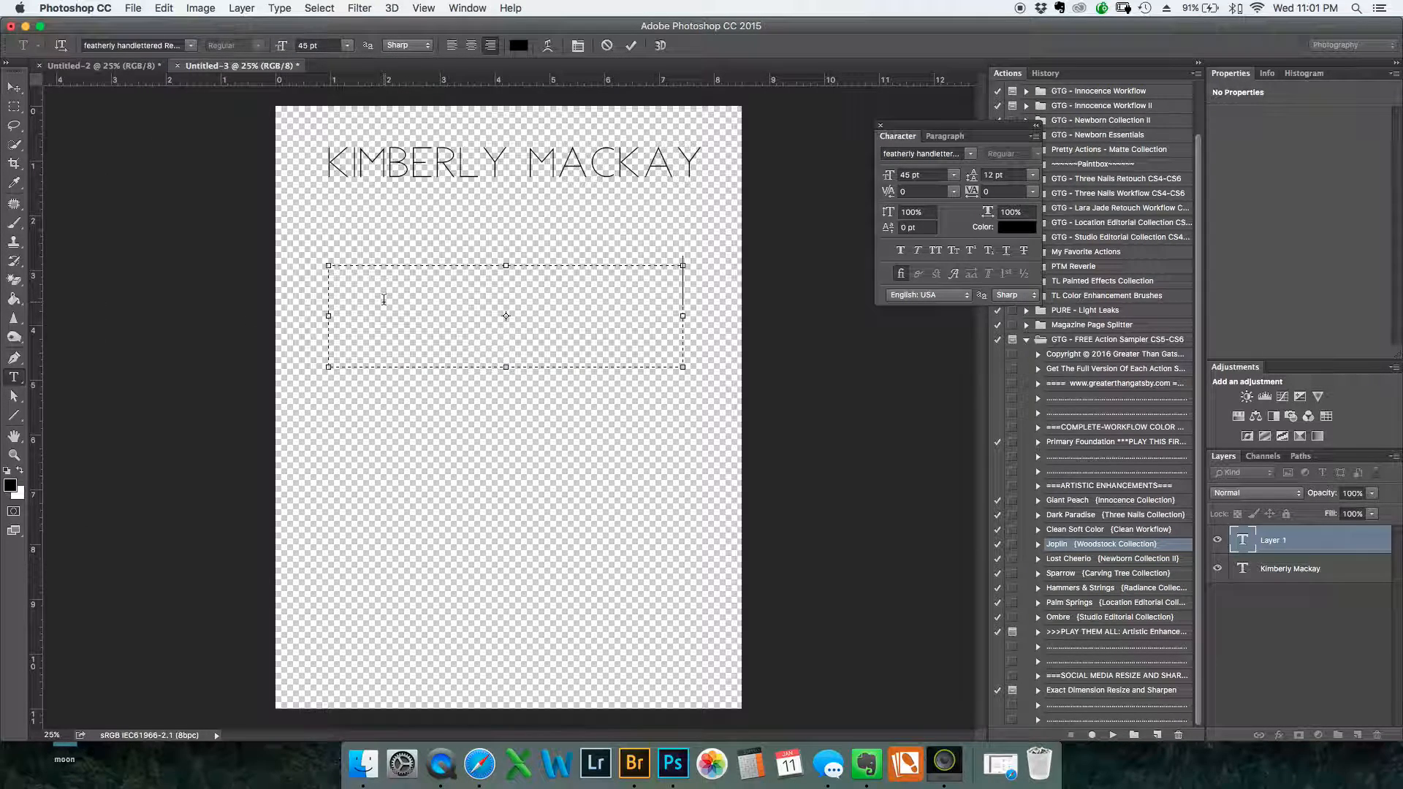
pyautogui.write('hotography')
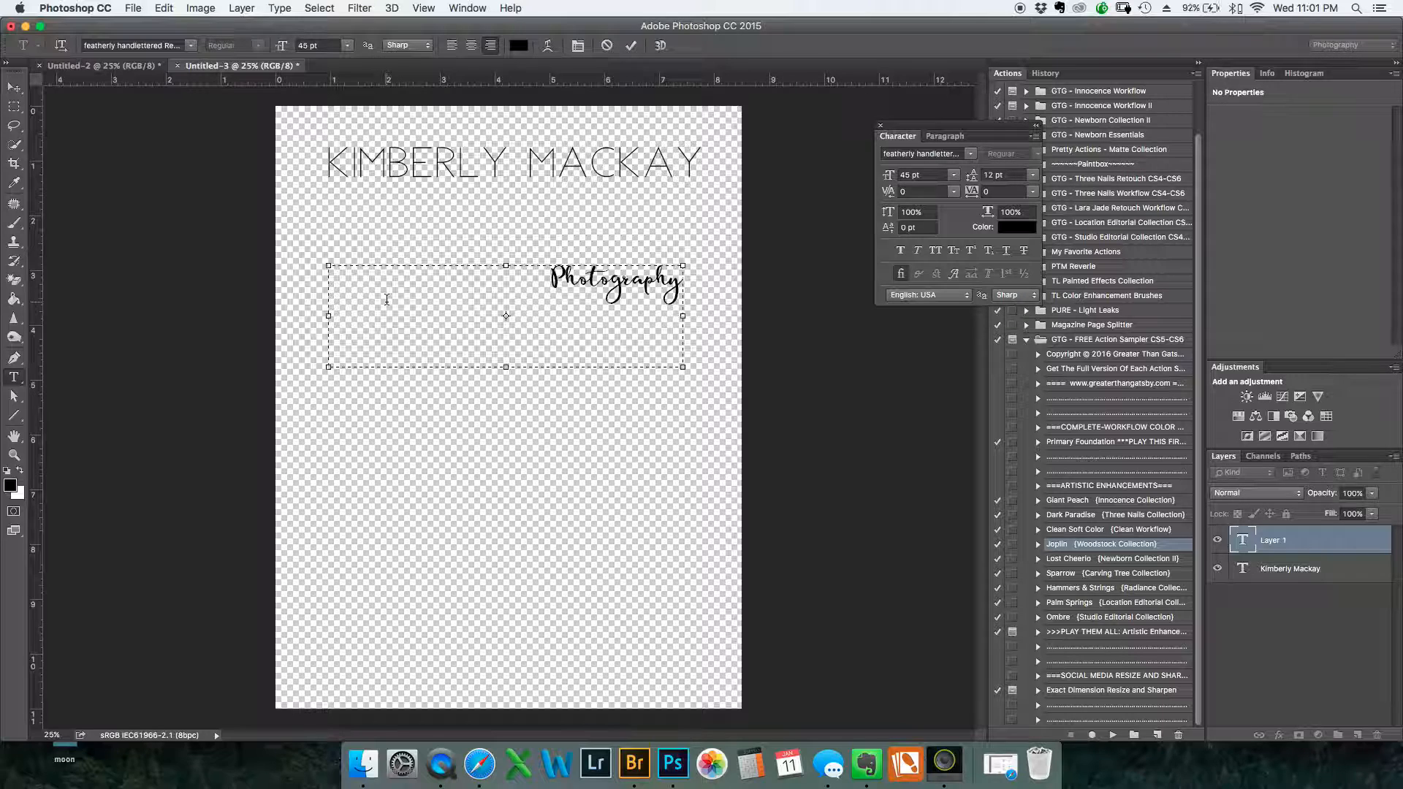
# Append the letter "k" to "Photography" in the featherly handlettered swash font to add a trailing heart flourish
pyautogui.click(191, 45)
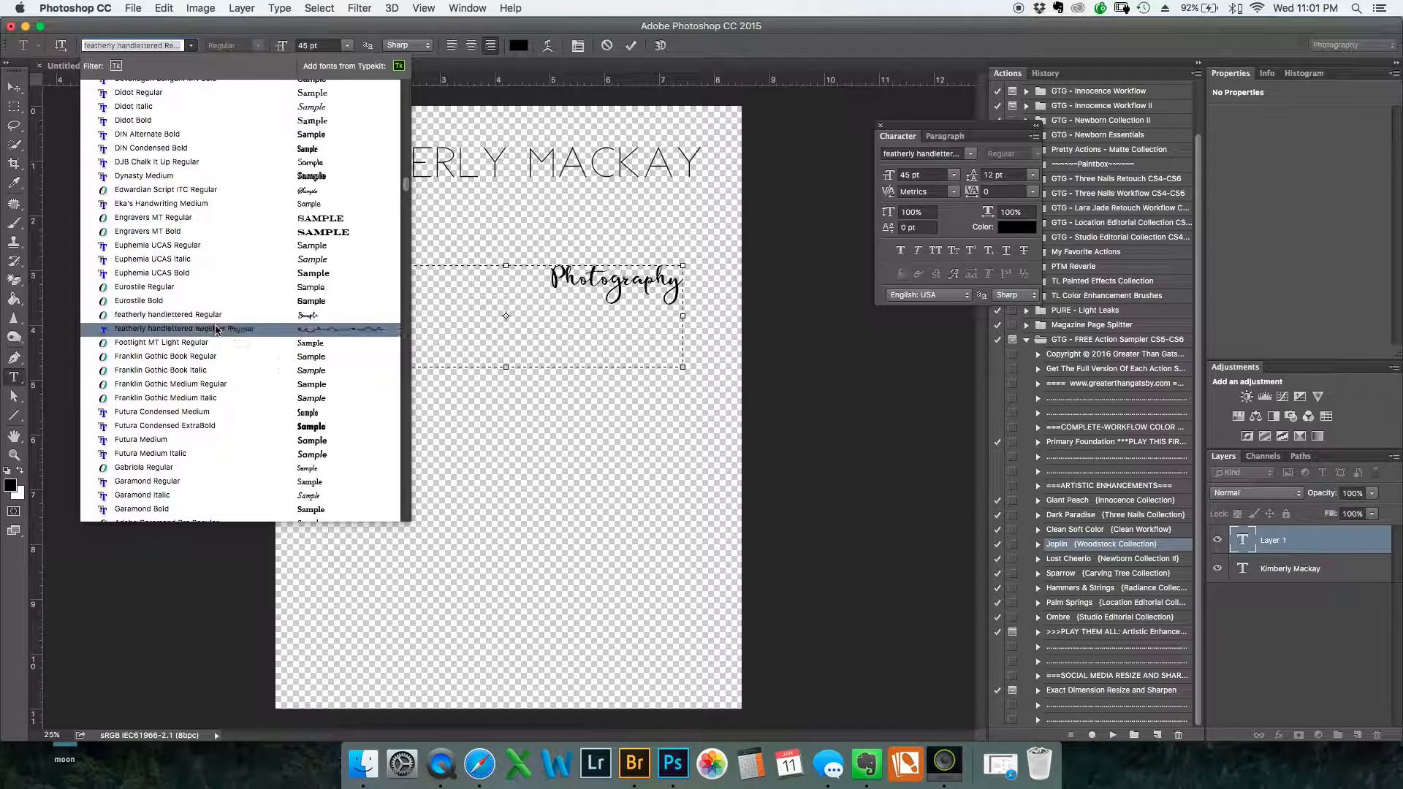
pyautogui.click(208, 328)
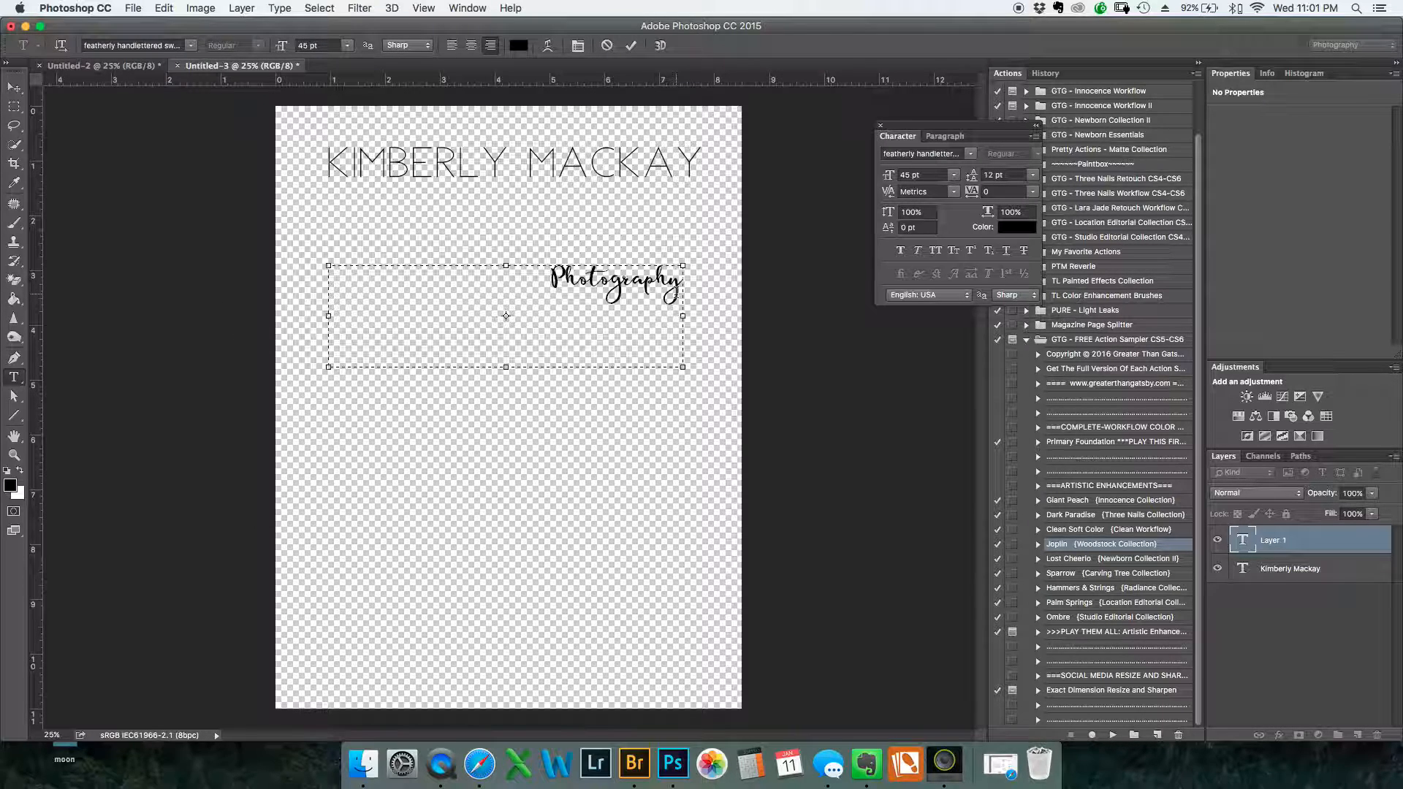
pyautogui.write('a')
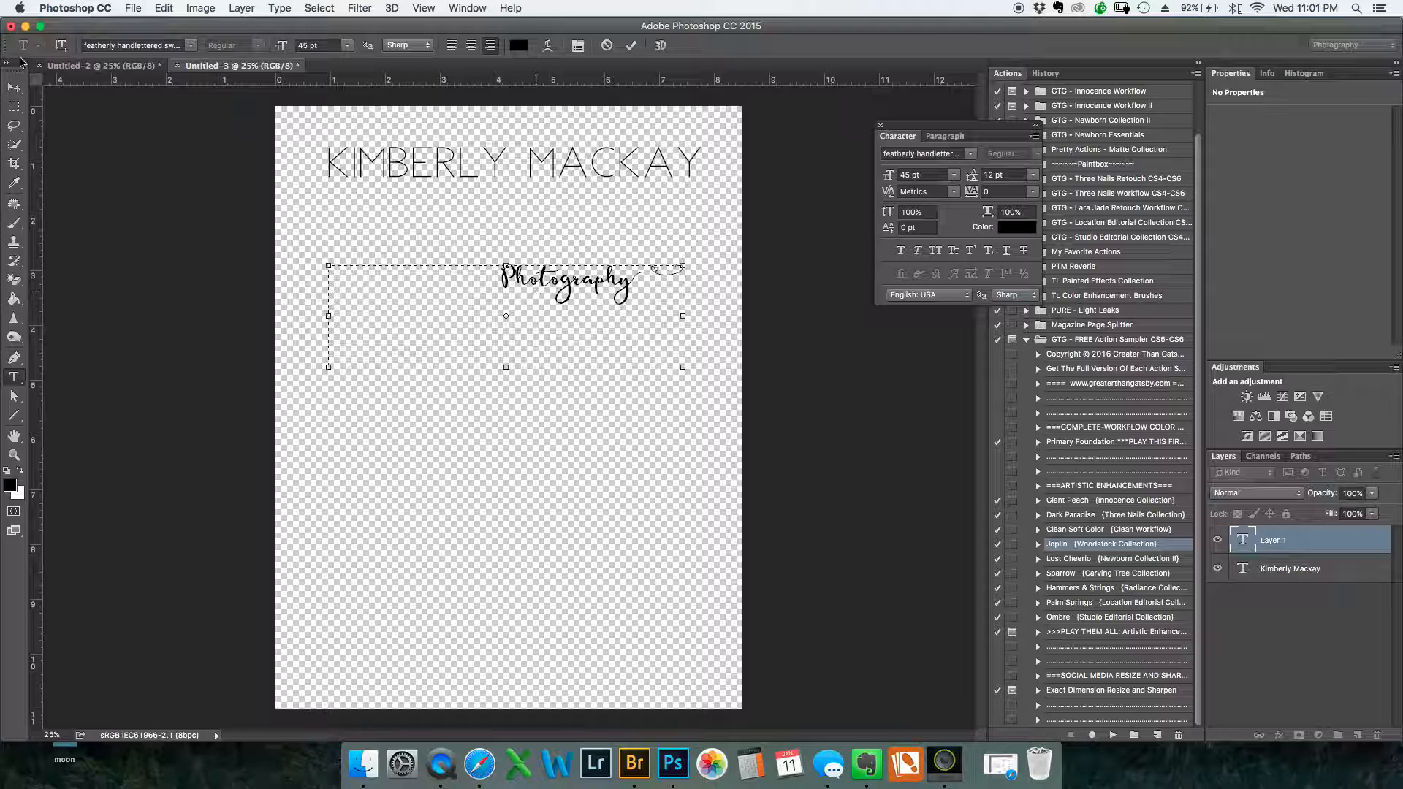
# Enlarge the "Photography" text with its flourish to 76 pt and move it directly beneath the photographer's name
pyautogui.moveTo(488, 282); pyautogui.dragTo(695, 275)
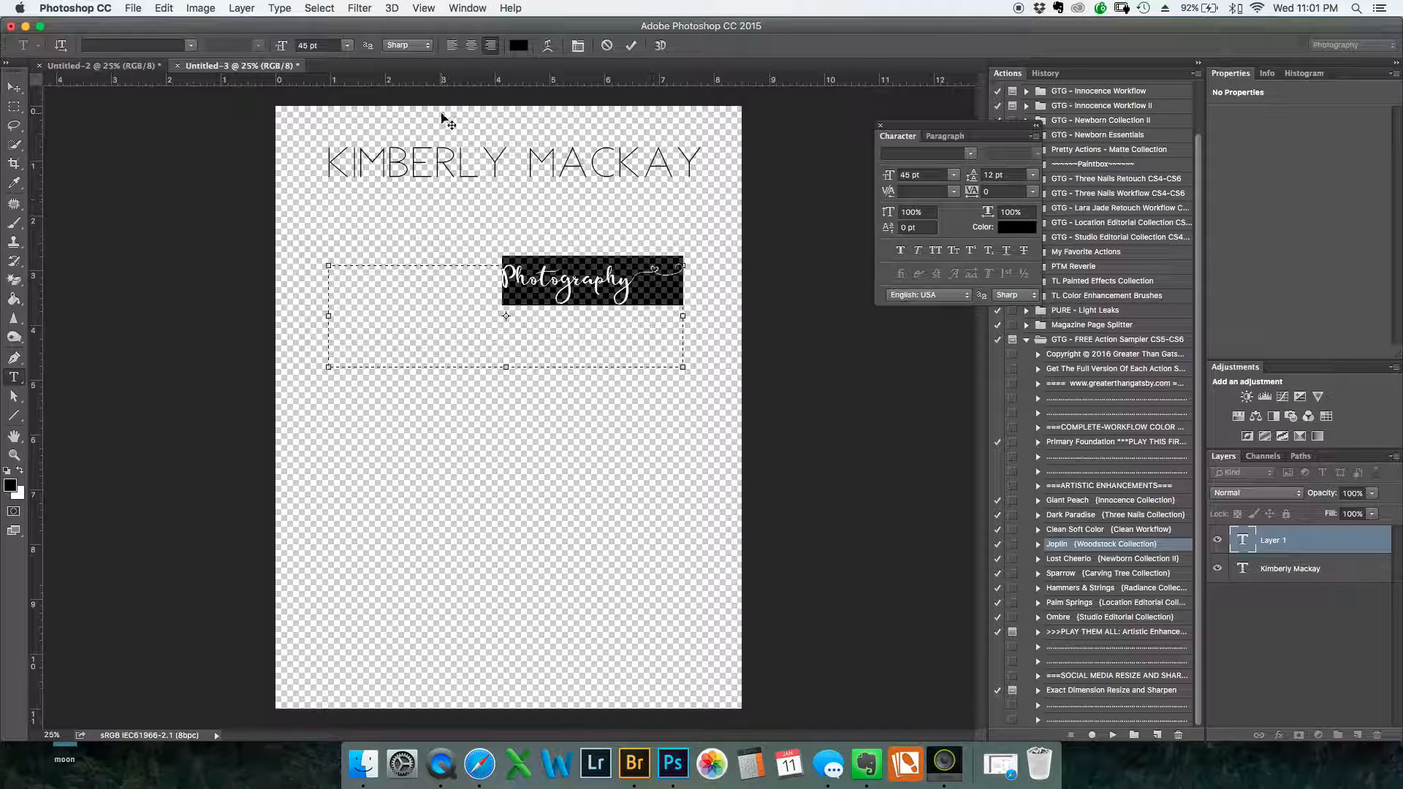
pyautogui.moveTo(283, 48); pyautogui.dragTo(306, 47)
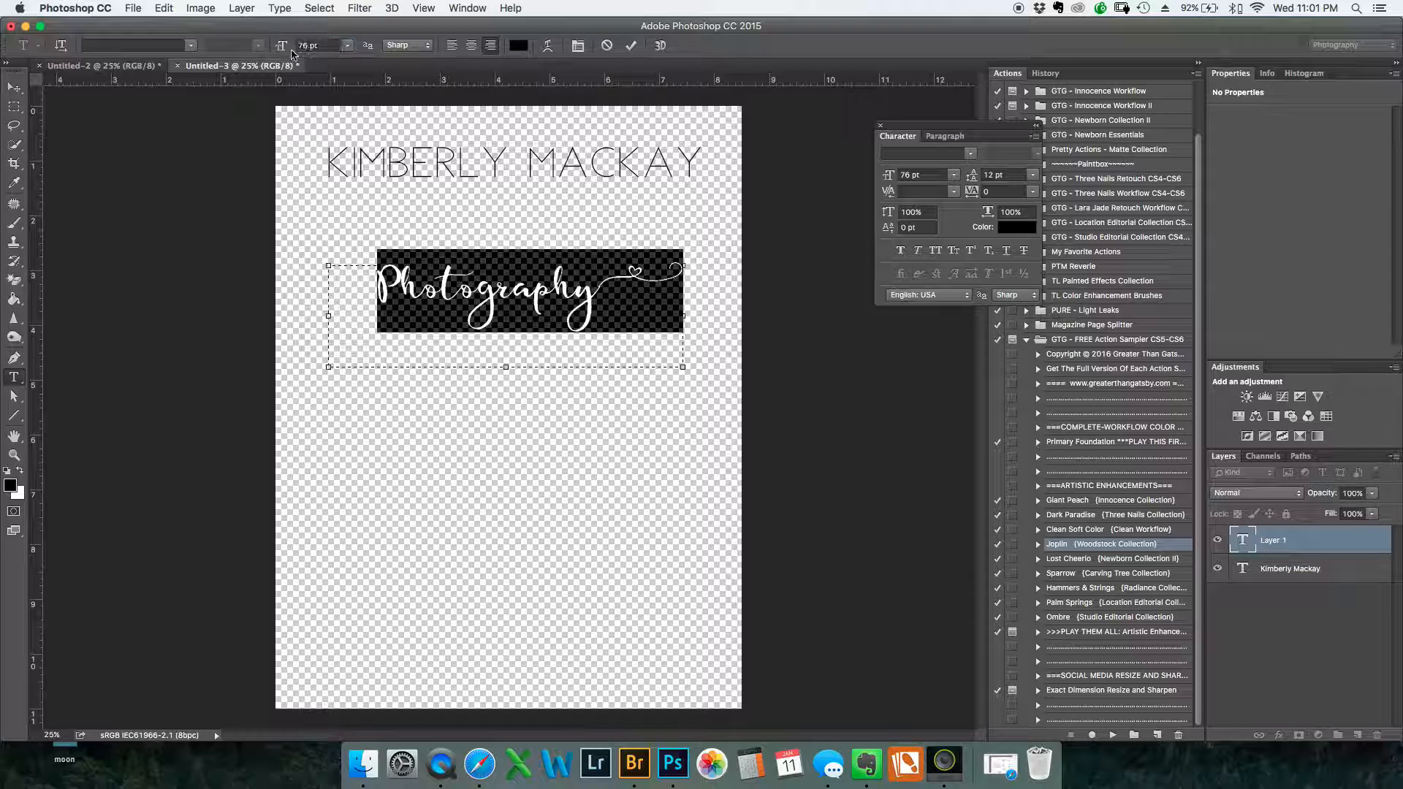
pyautogui.click(14, 87)
pyautogui.moveTo(470, 314); pyautogui.dragTo(521, 229)
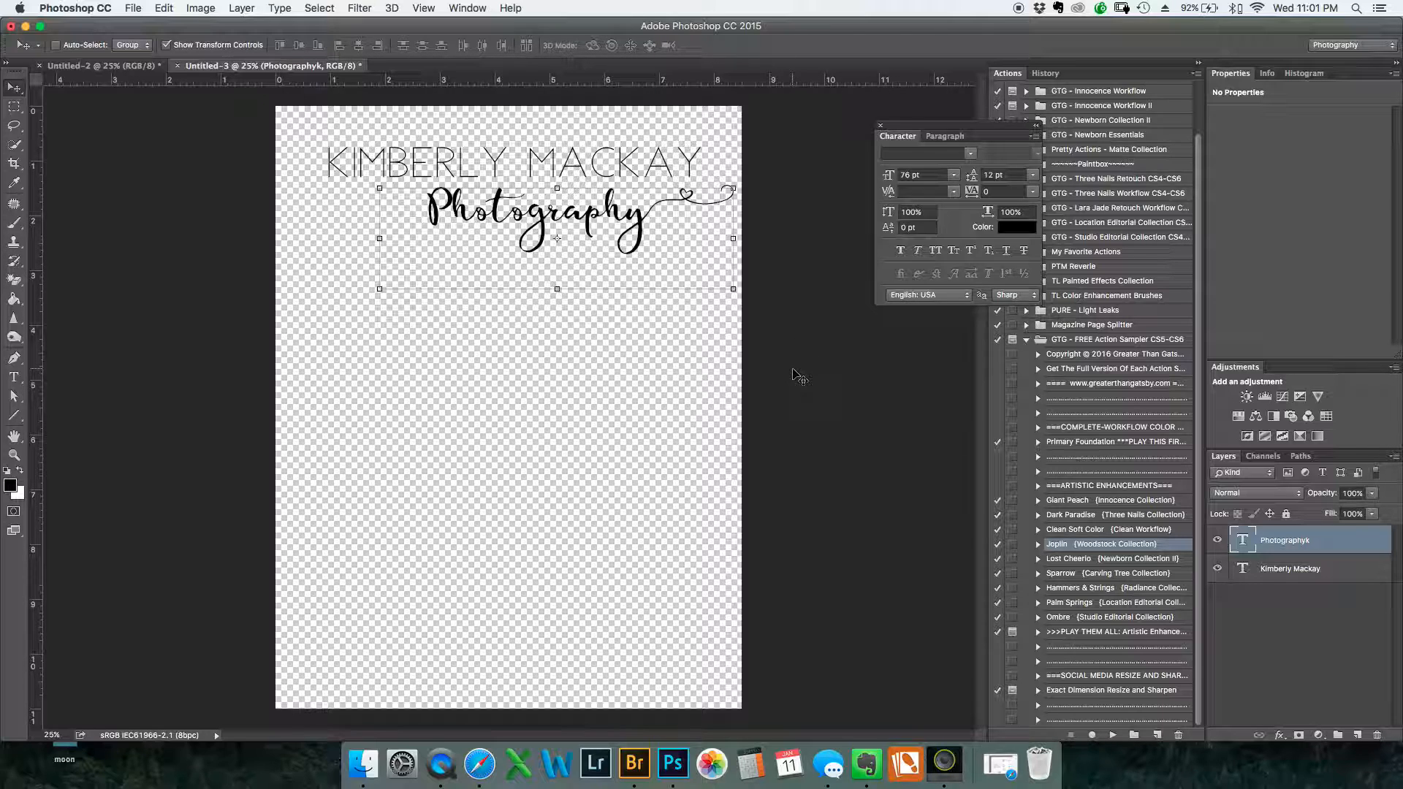
# Crop the transparent canvas closely around the two-line logo, trimming the empty space on the left, above and below
pyautogui.click(15, 168)
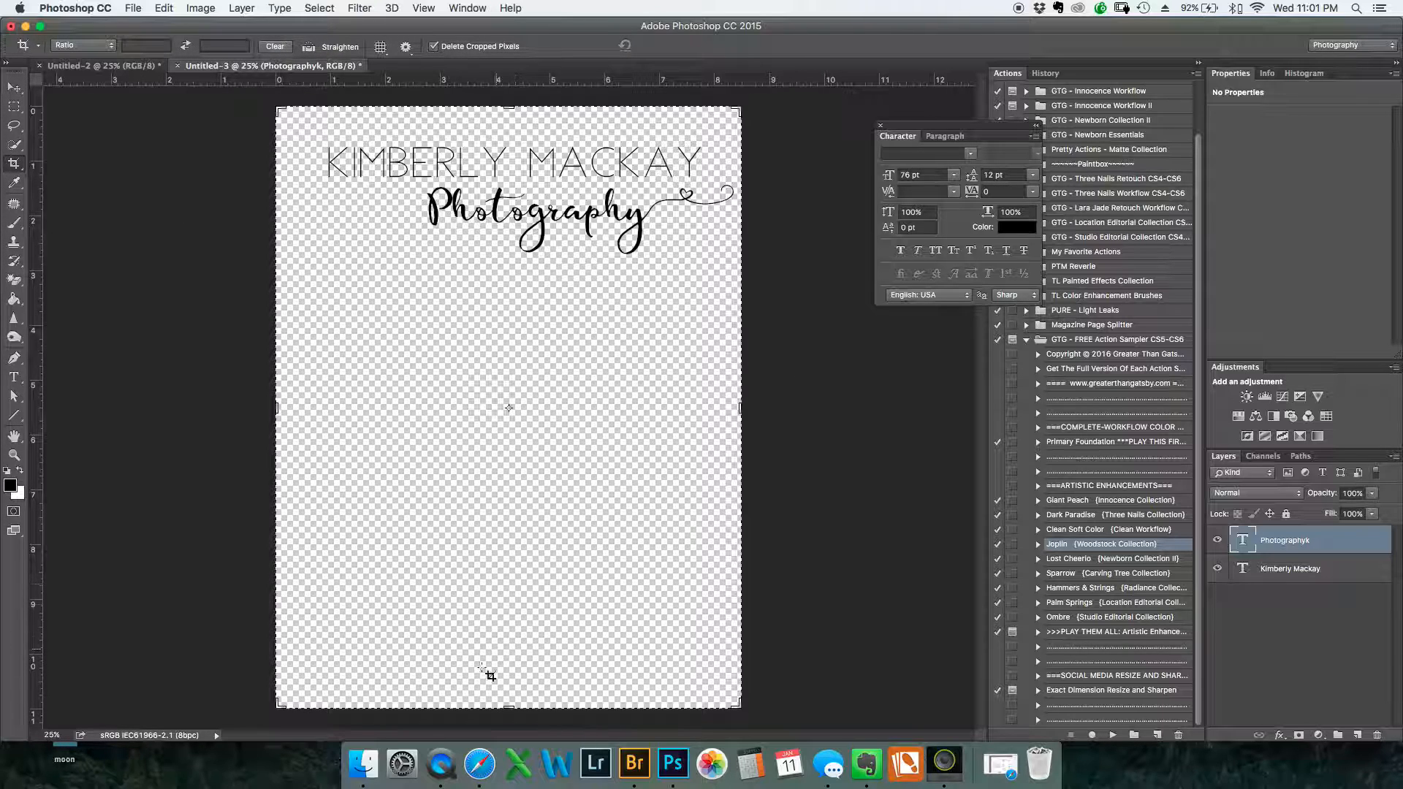
pyautogui.moveTo(503, 705); pyautogui.dragTo(525, 481)
pyautogui.moveTo(510, 330); pyautogui.dragTo(512, 345)
pyautogui.moveTo(276, 407); pyautogui.dragTo(300, 406)
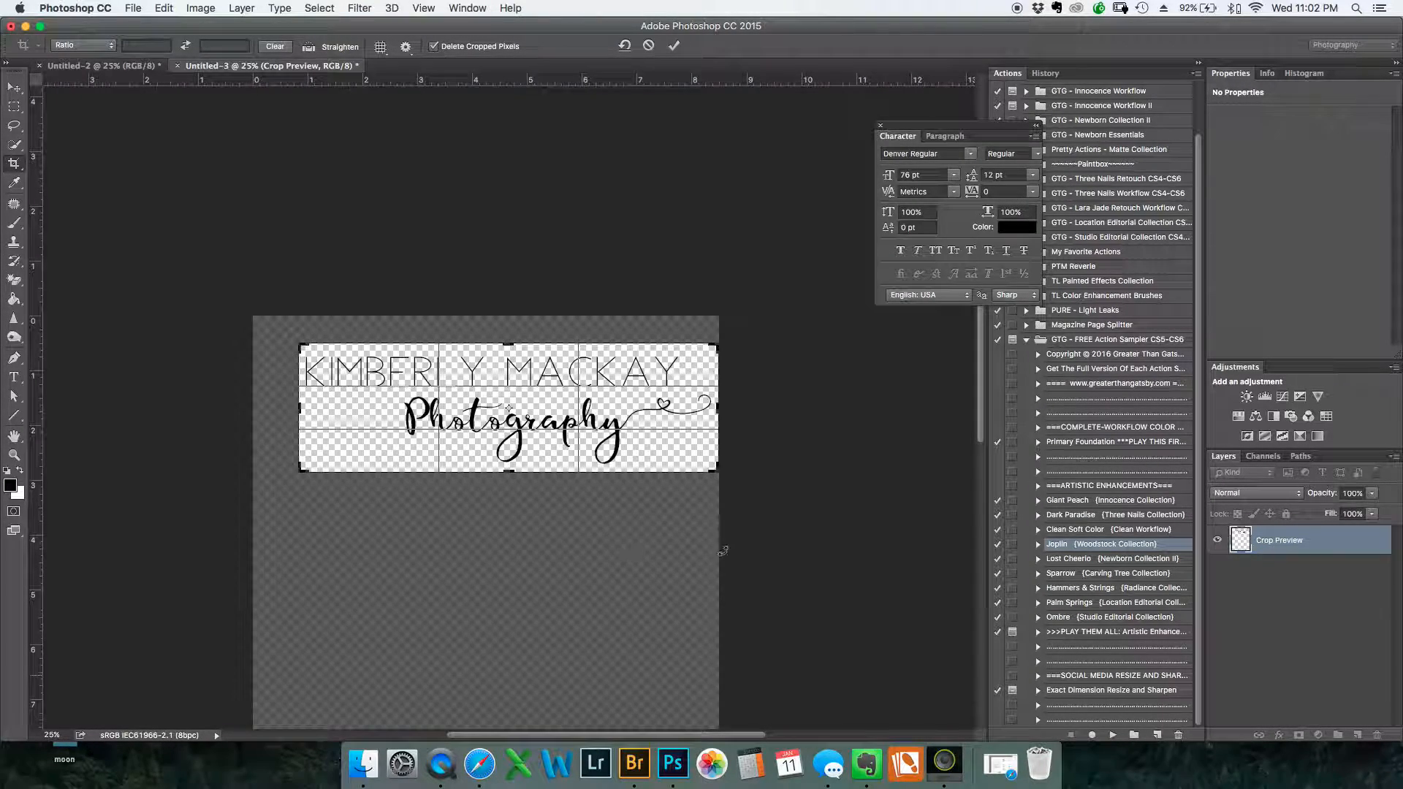
pyautogui.press('Return')
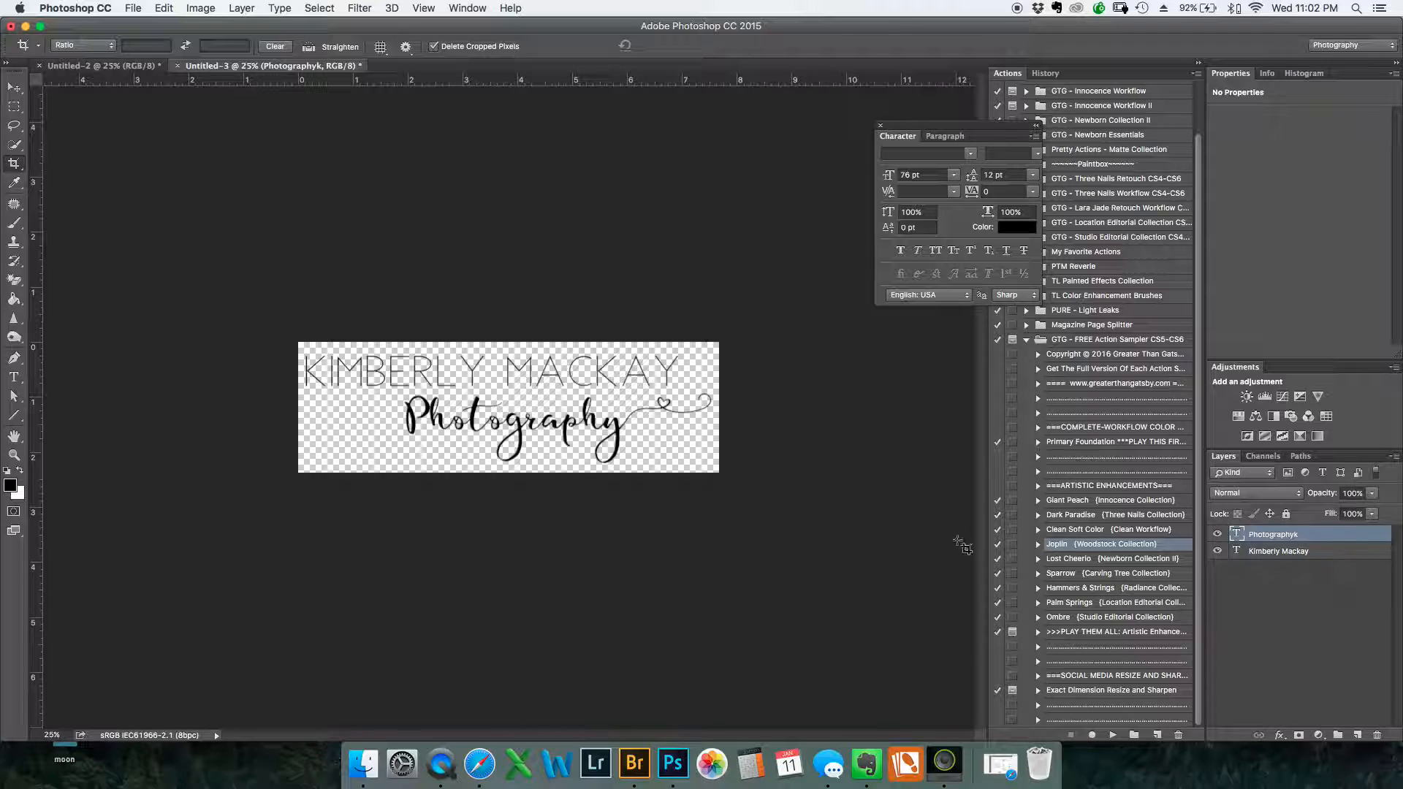
# Define the cropped logo as a brush preset named "Test"
pyautogui.click(170, 13)
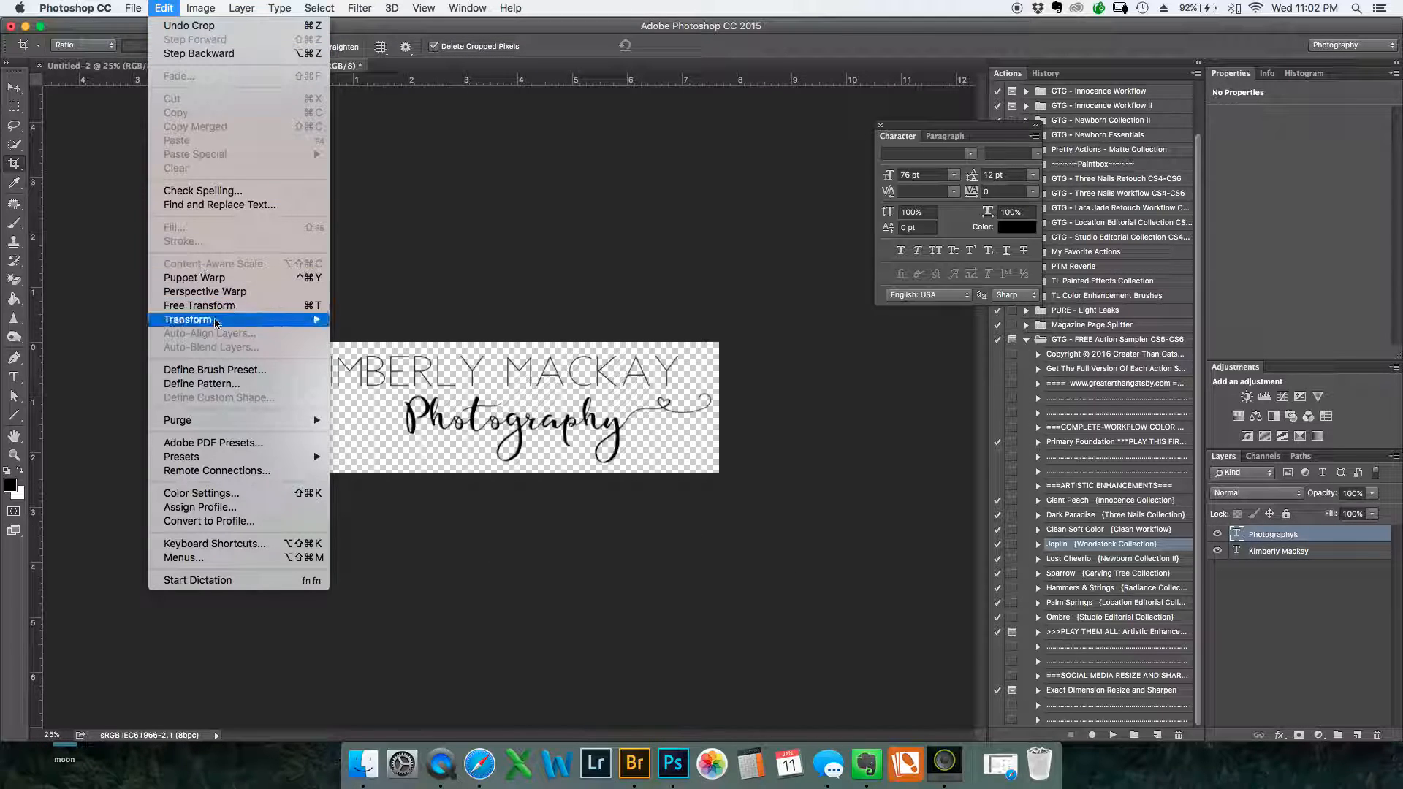
pyautogui.click(228, 371)
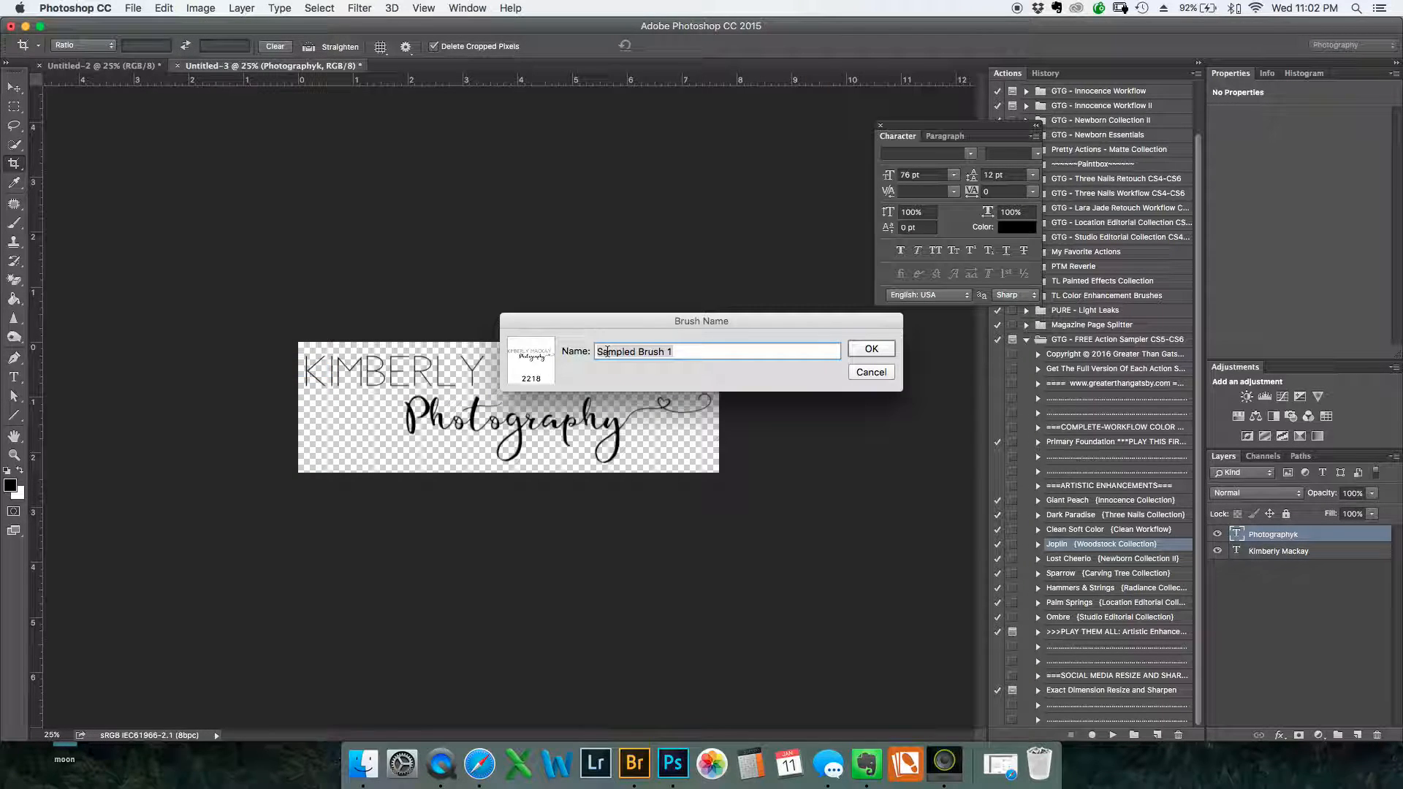
pyautogui.press('BackSpace')
pyautogui.write('Test')
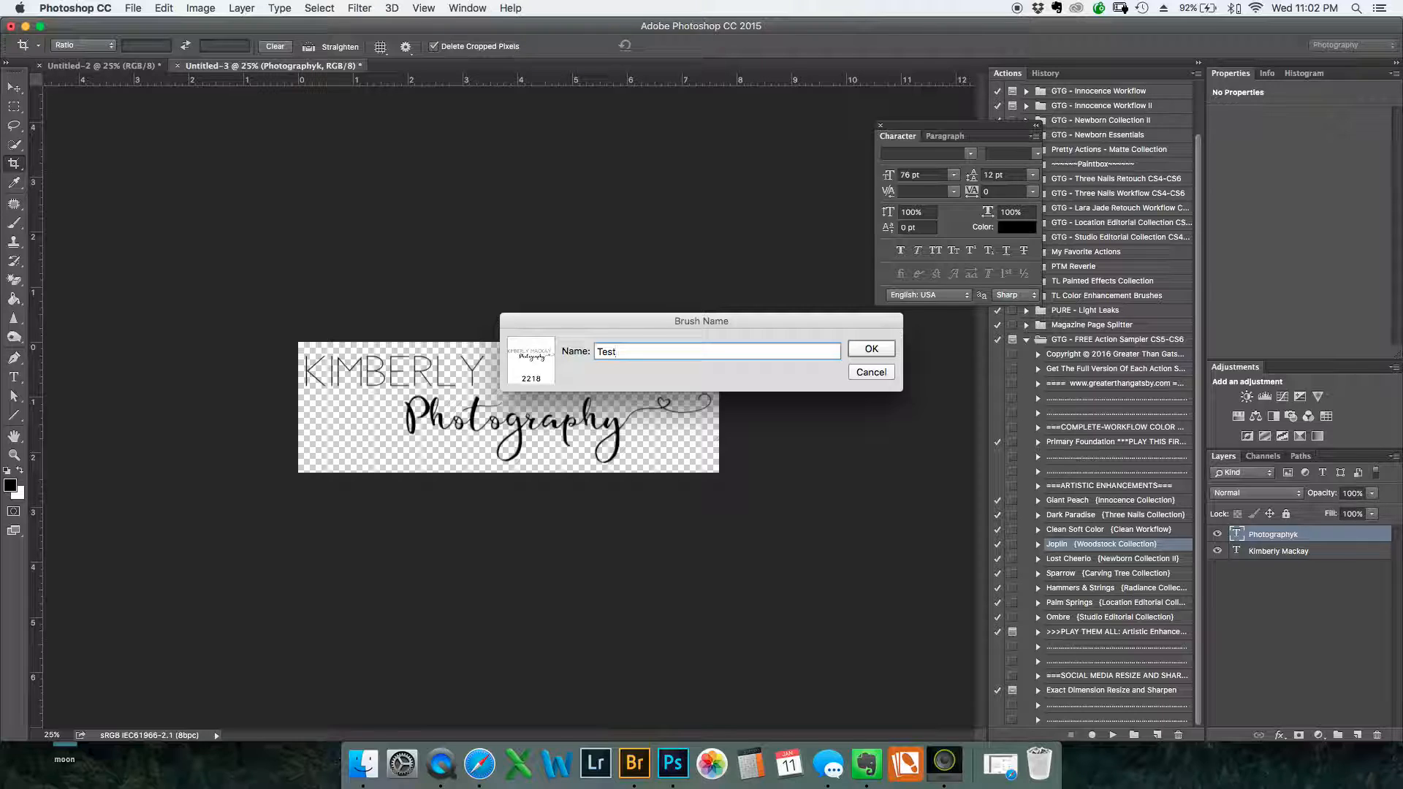
pyautogui.click(877, 351)
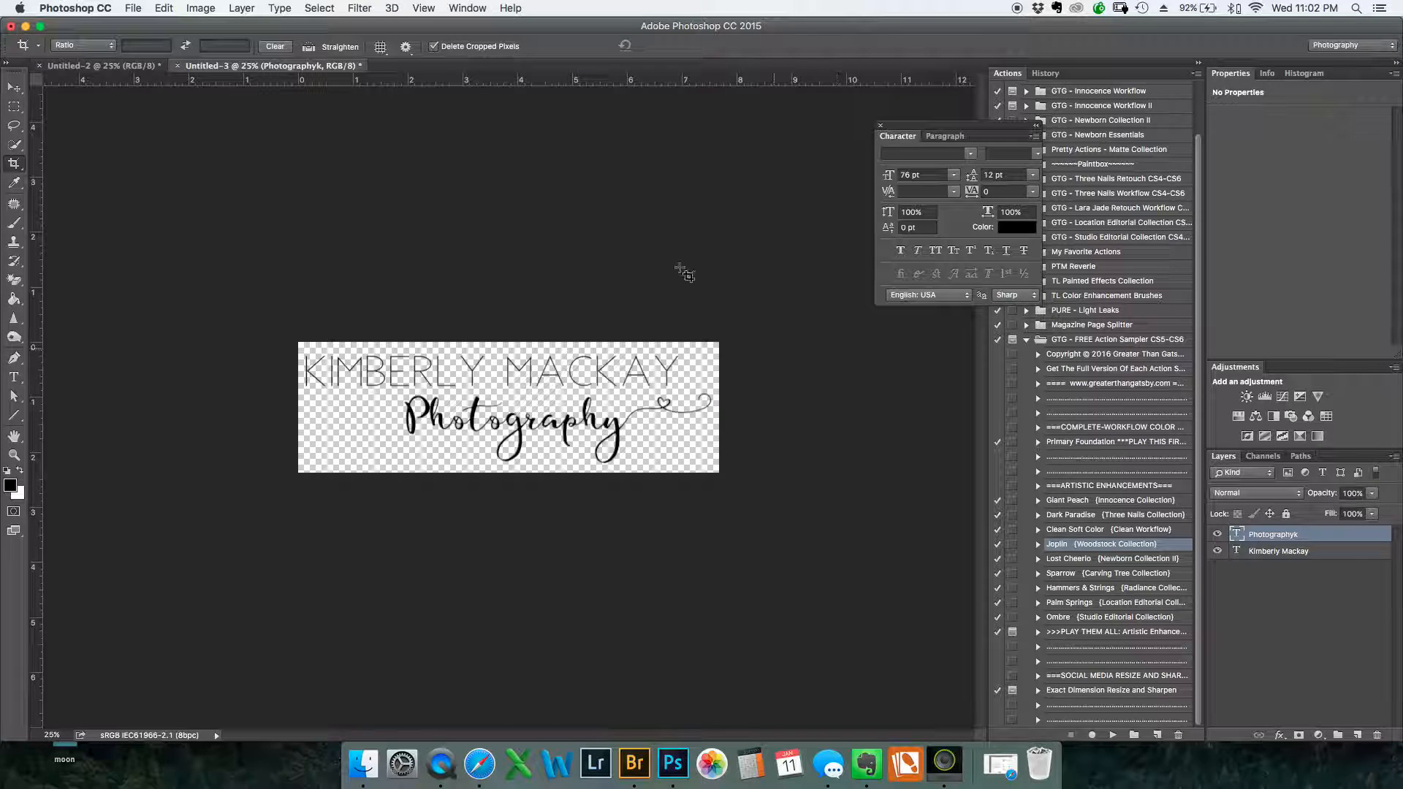
# In the black Untitled-2 document, stamp the new logo brush in white at 1366 px below the existing logo
pyautogui.click(86, 67)
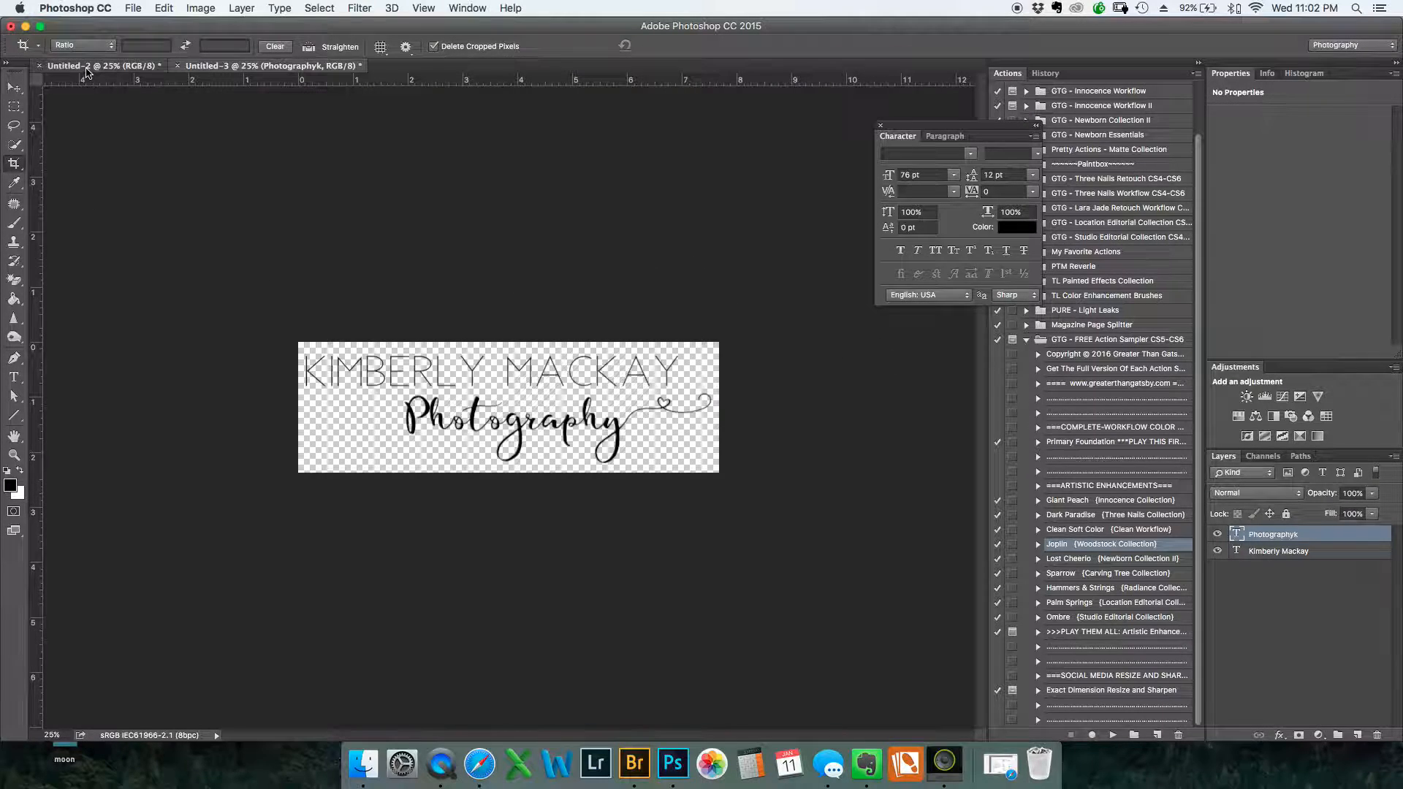
pyautogui.click(14, 87)
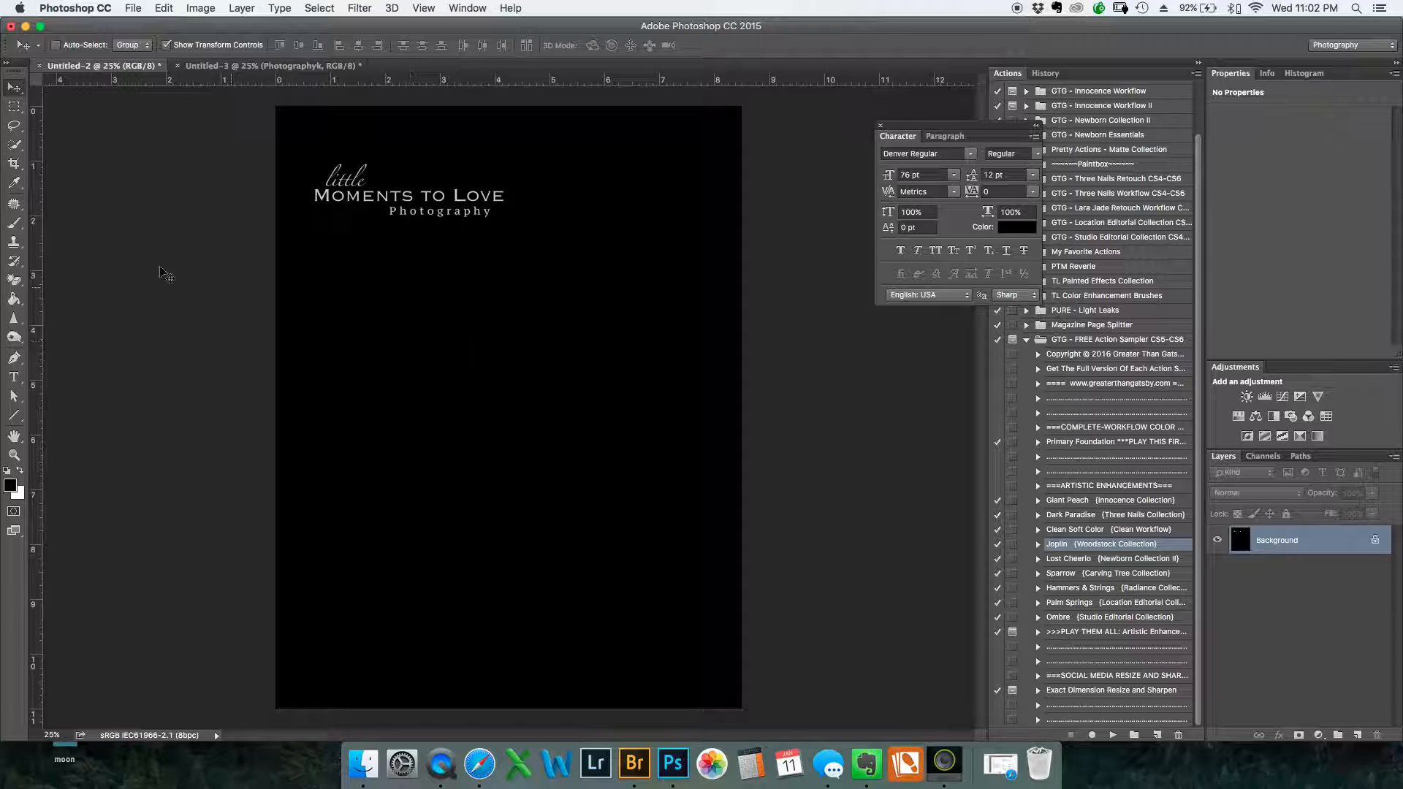
pyautogui.click(16, 223)
pyautogui.click(21, 470)
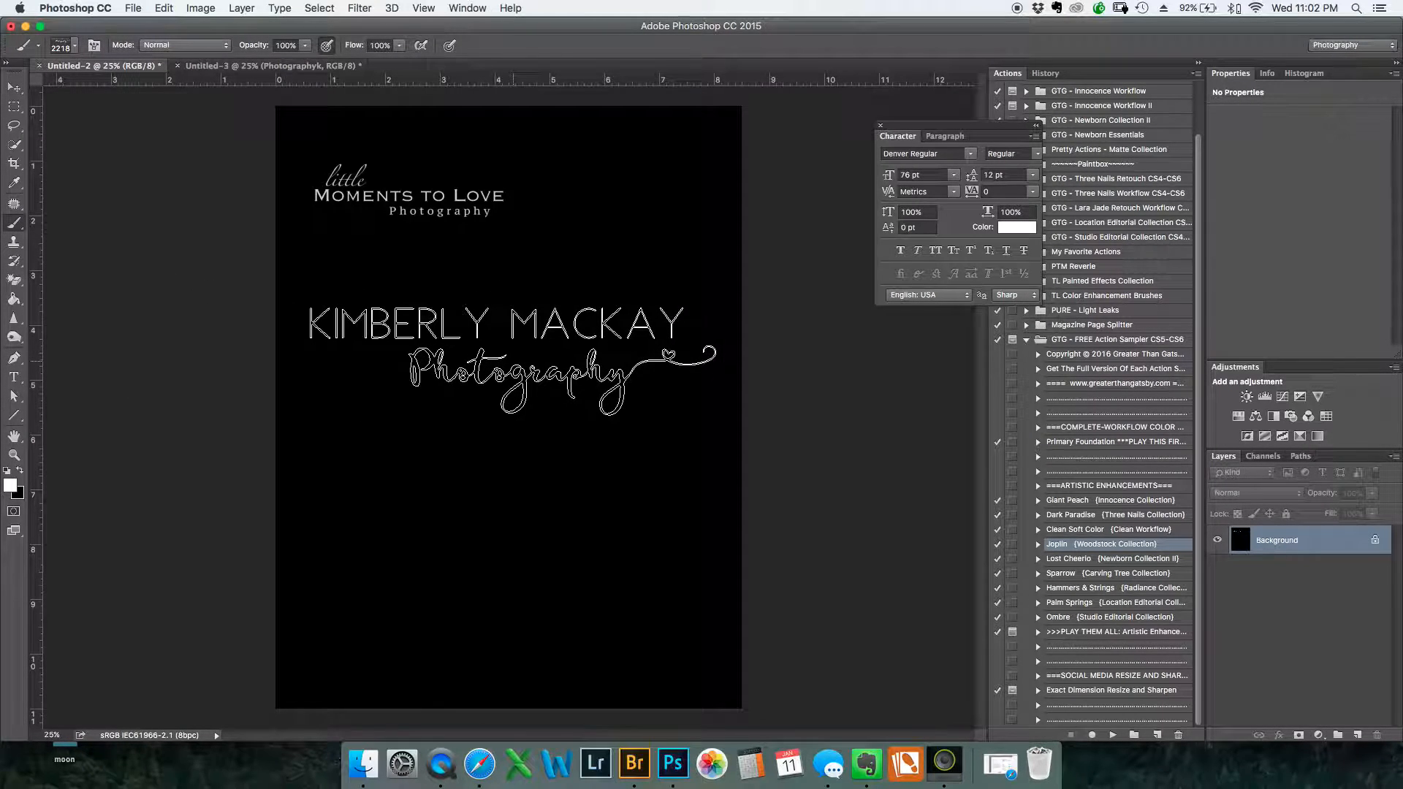
pyautogui.rightClick(513, 363)
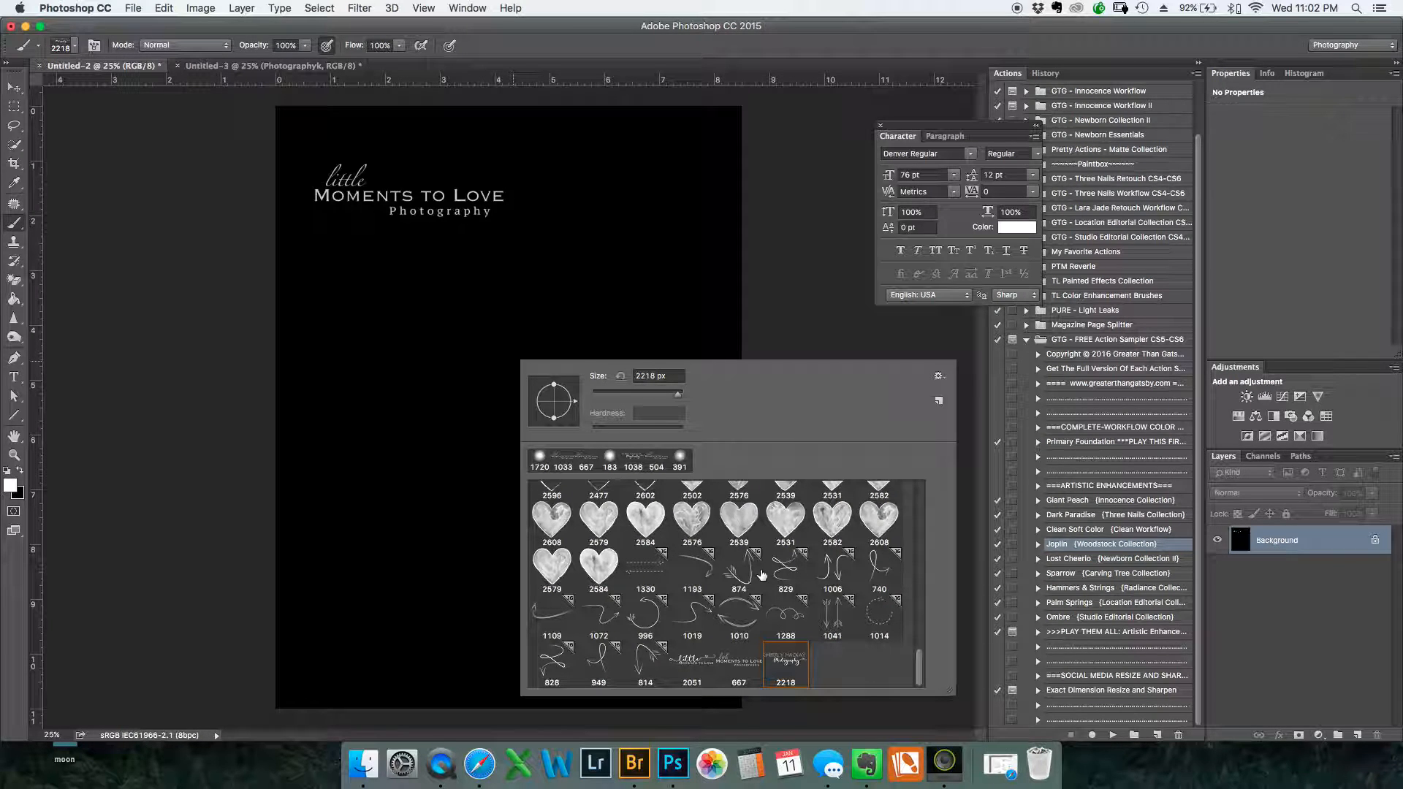
pyautogui.scroll(10, 762, 575)
pyautogui.scroll(-10, 766, 542)
pyautogui.press('Return')
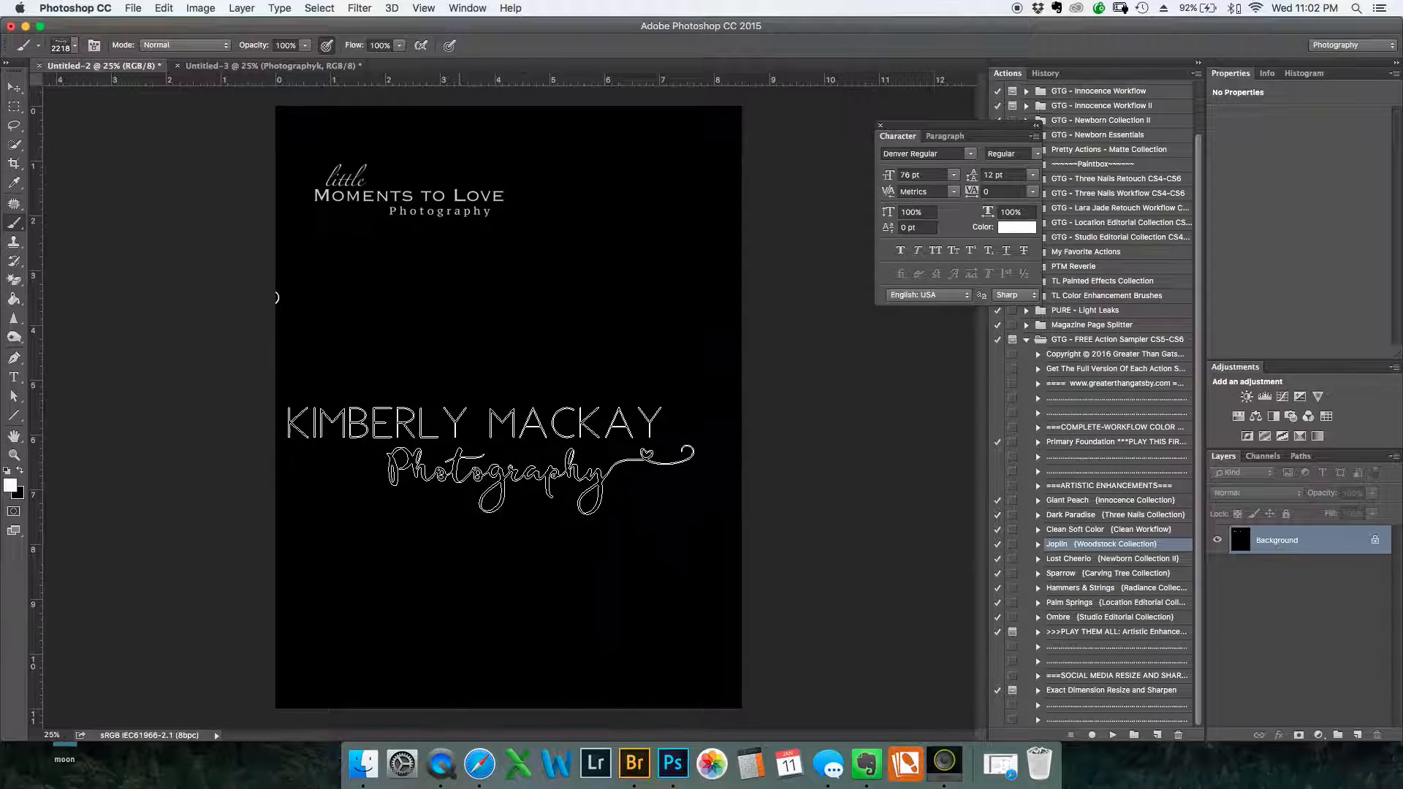
pyautogui.moveTo(539, 397); pyautogui.dragTo(457, 398)
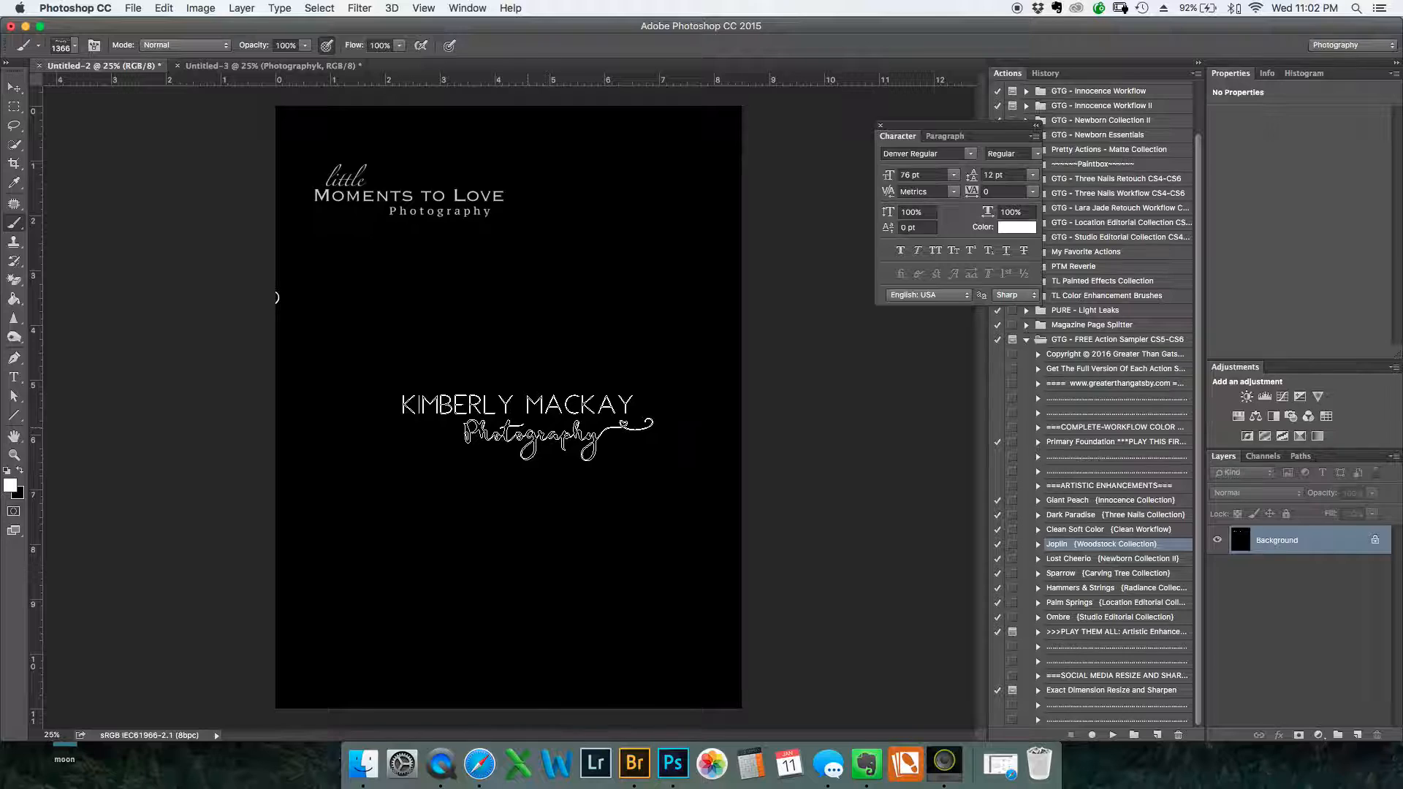
pyautogui.click(552, 351)
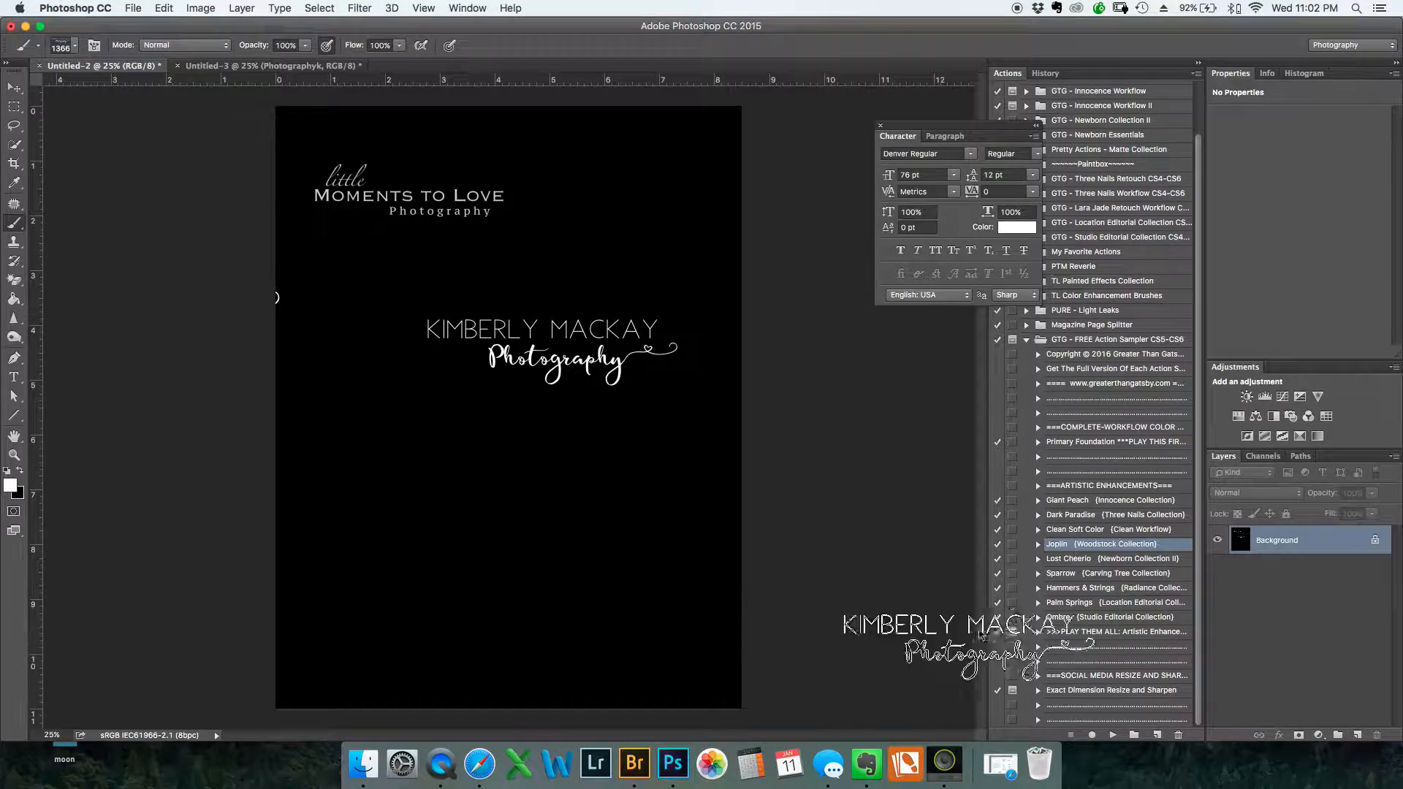
# Open the desktop photo DSC_3474.jpg in Adobe Photoshop CC 2015 and bring the program window back into full view
pyautogui.moveTo(827, 38); pyautogui.dragTo(568, 82)
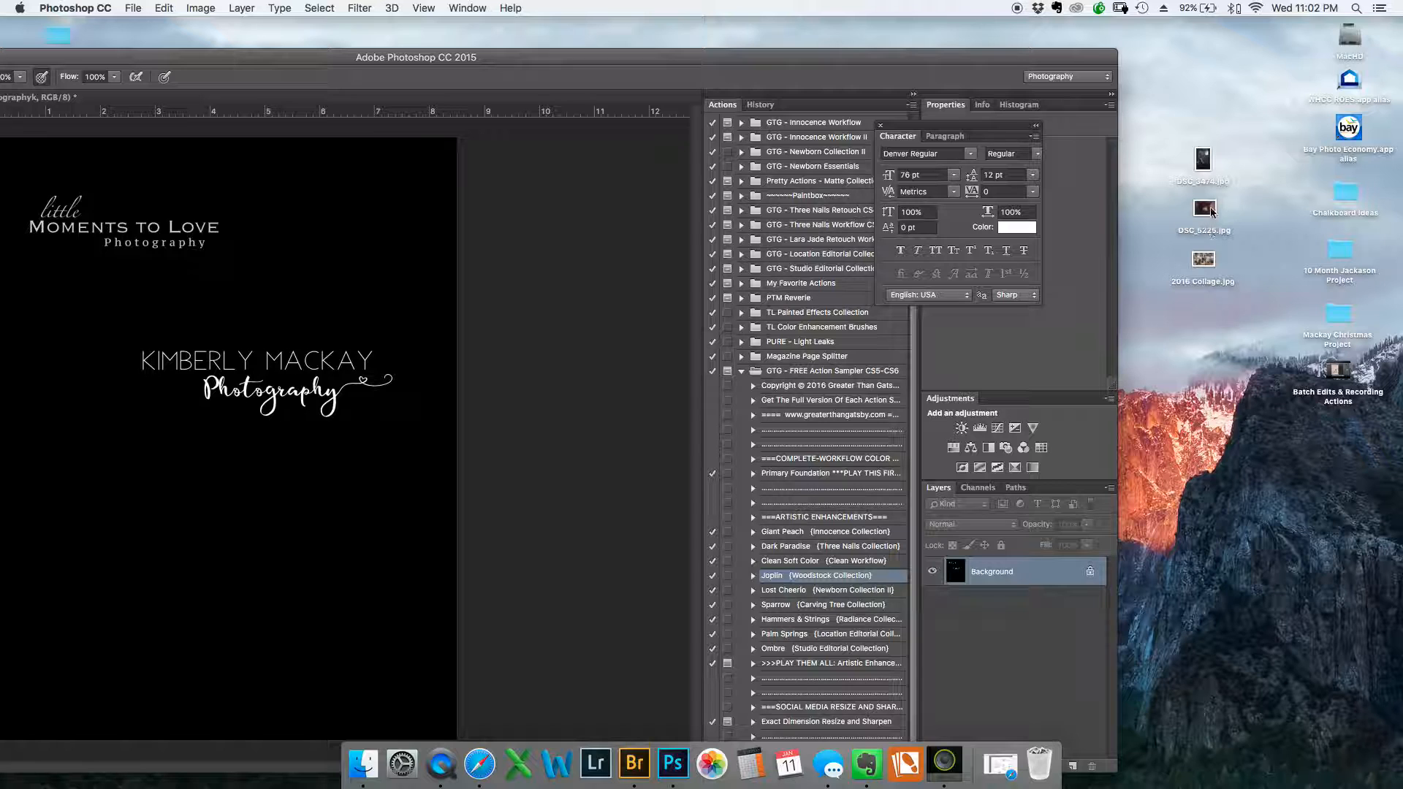
pyautogui.click(1204, 160)
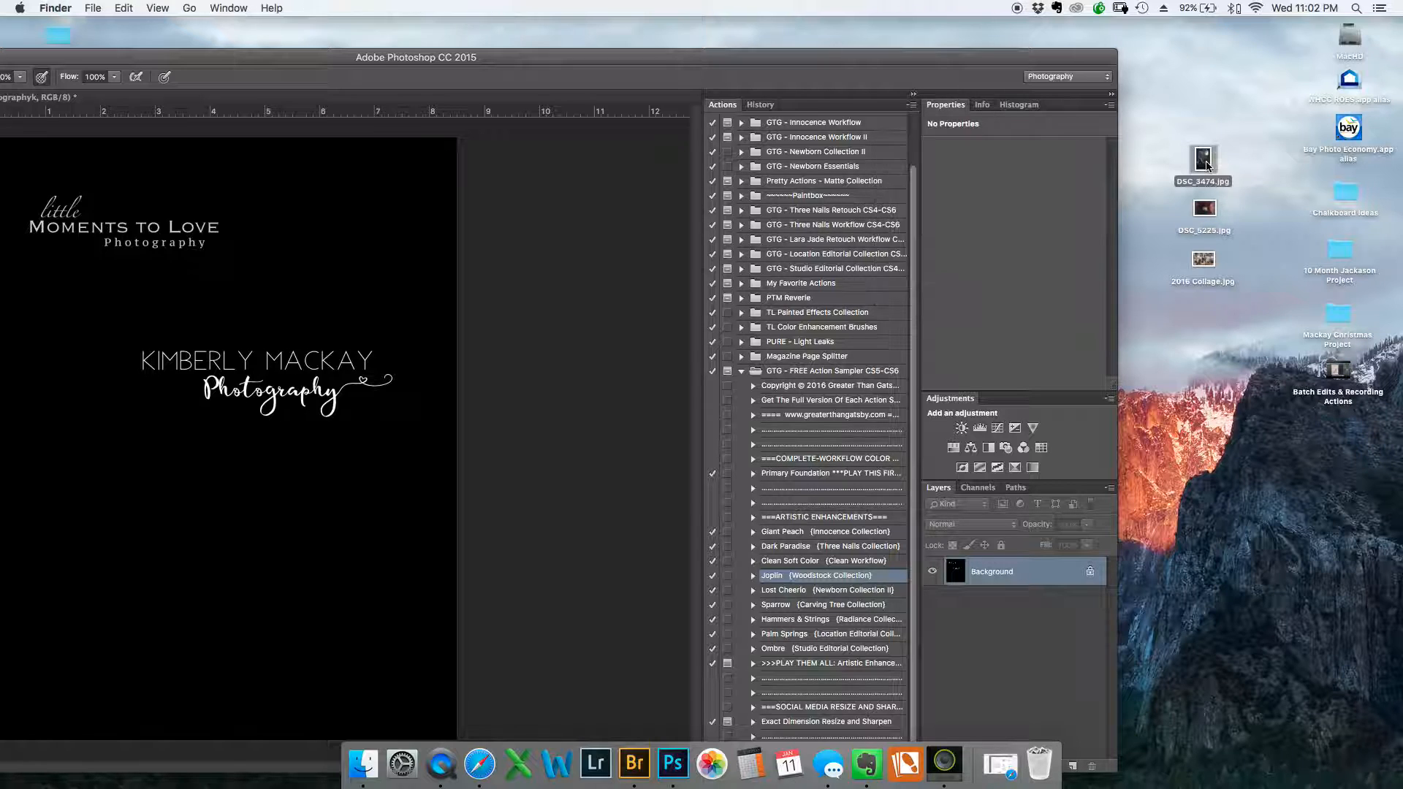
pyautogui.rightClick(1207, 164)
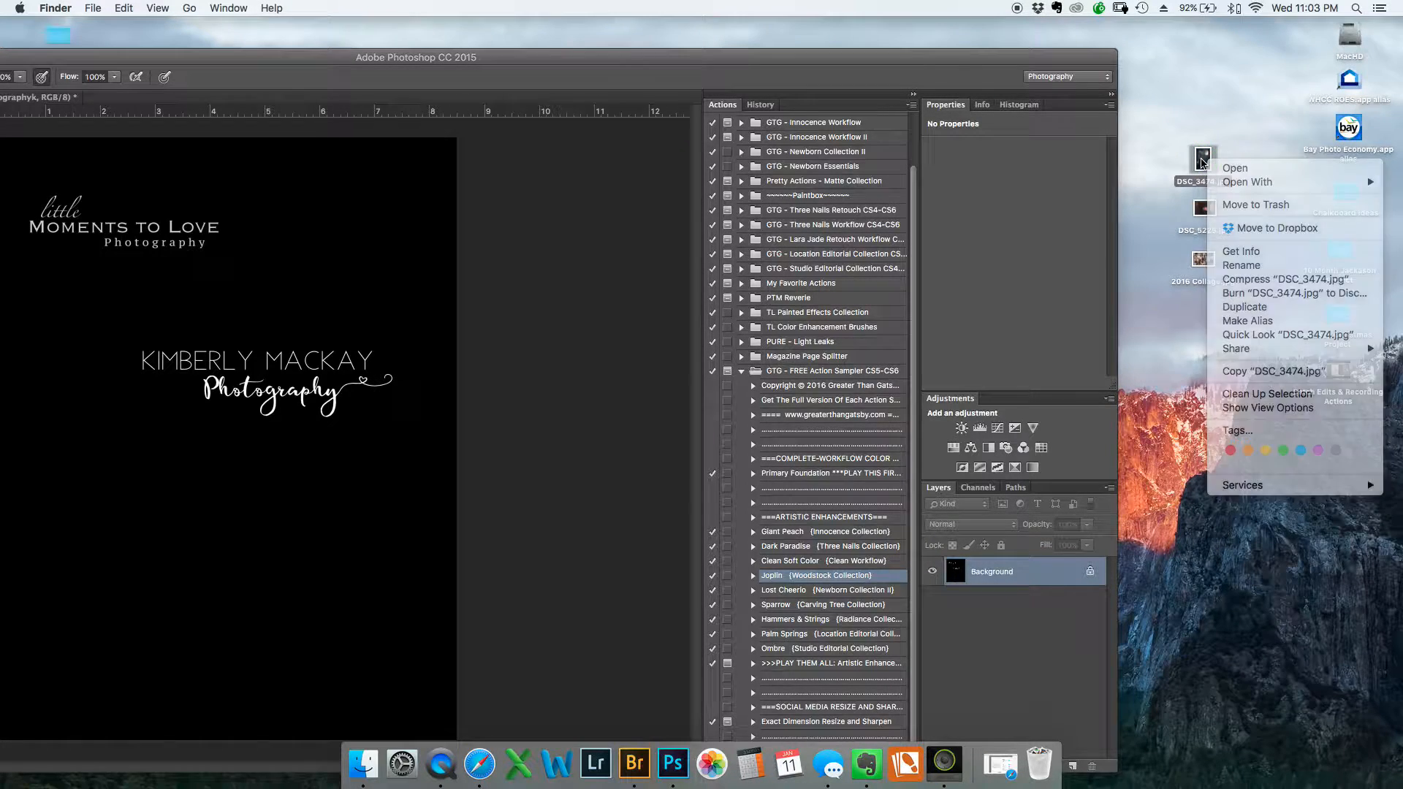
pyautogui.moveTo(1235, 179)
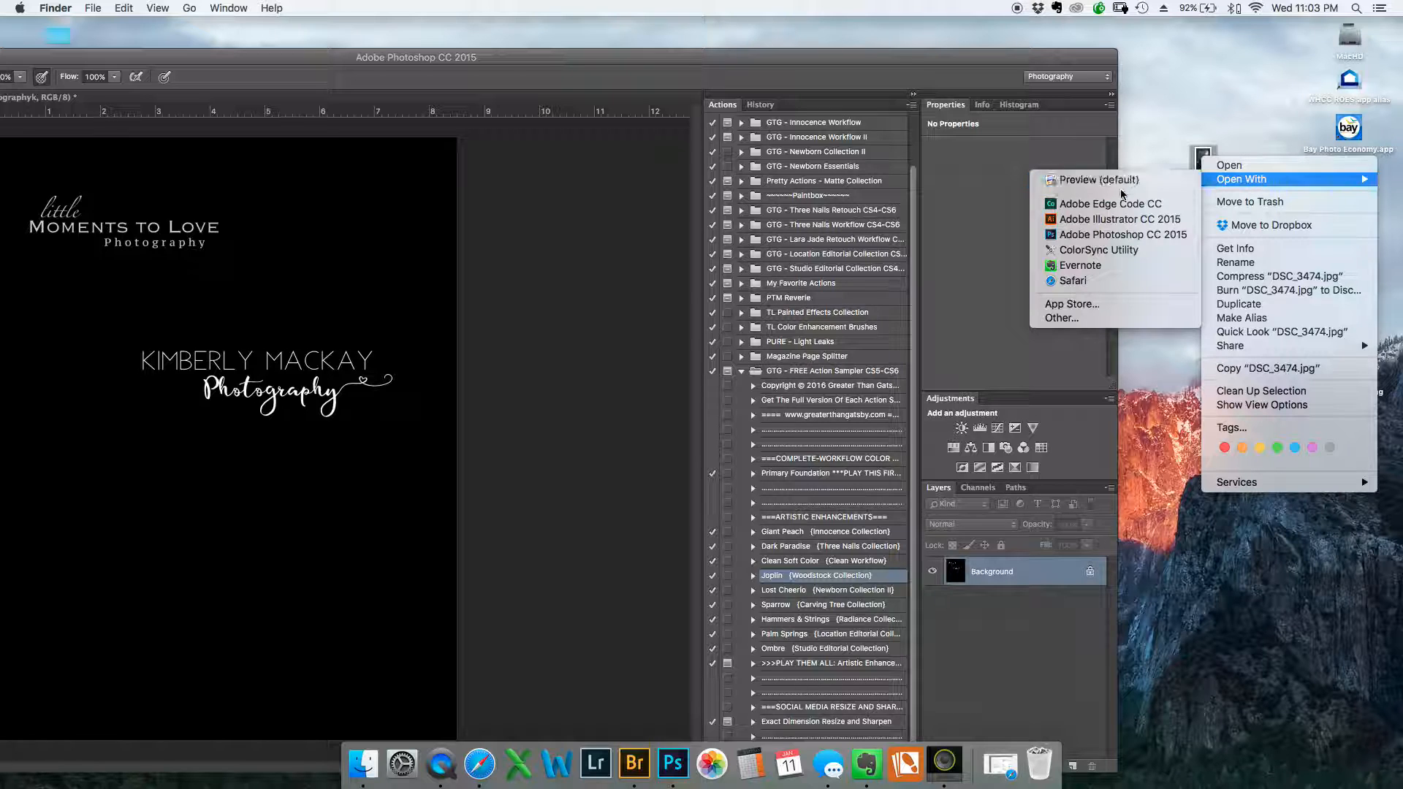
pyautogui.click(1116, 234)
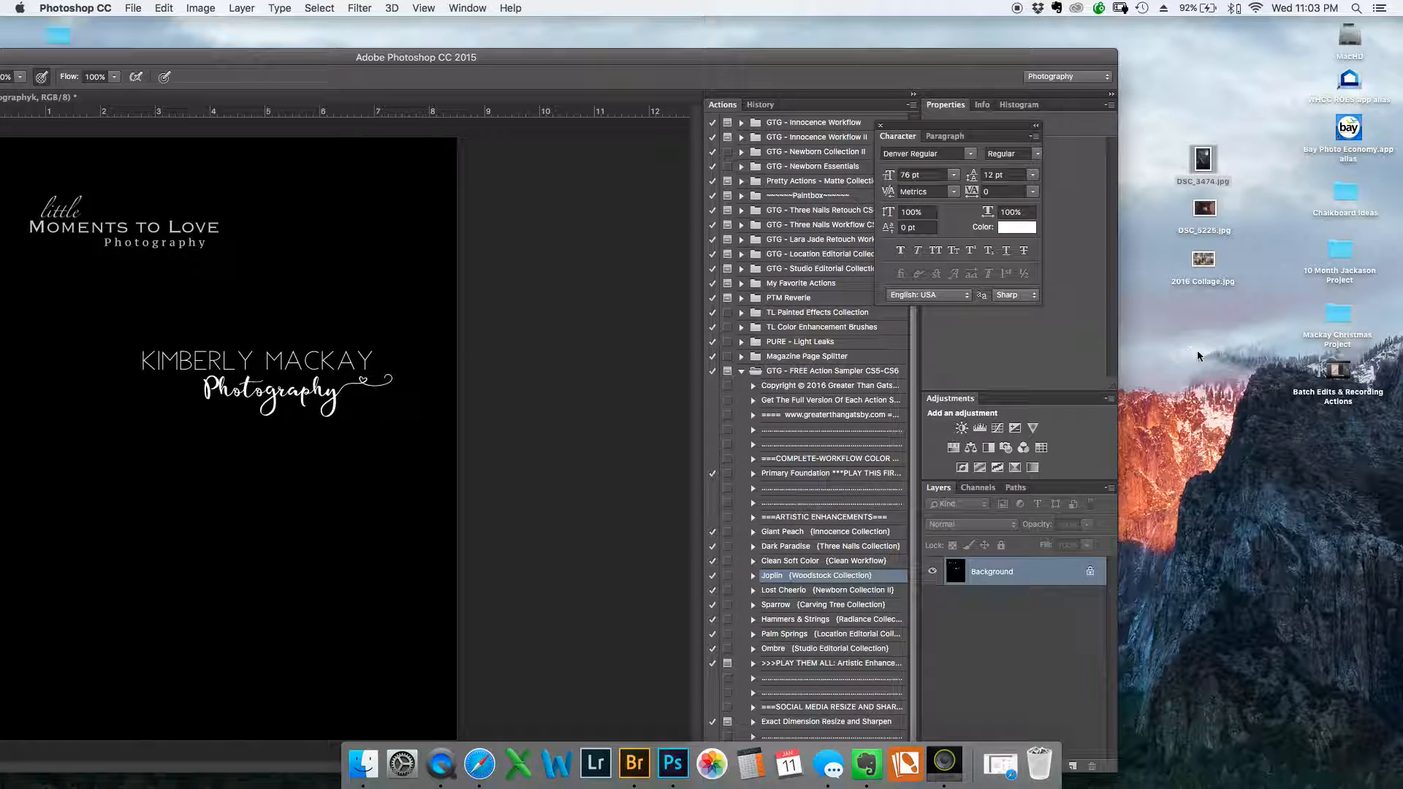
pyautogui.moveTo(486, 56)
pyautogui.mouseDown()
pyautogui.moveTo(639, 24)
pyautogui.moveTo(781, 25)
pyautogui.mouseUp()
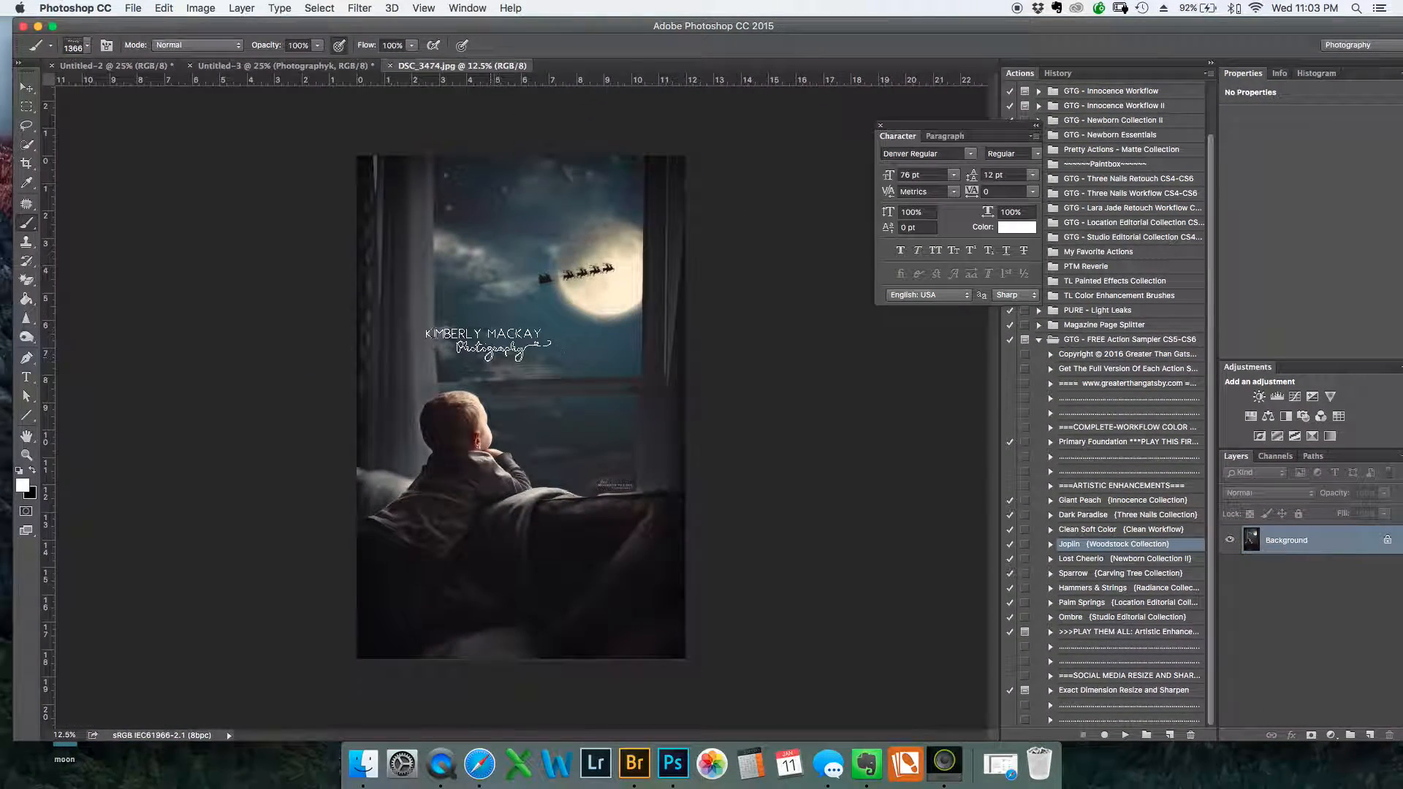
# Add a new layer to the photo, stamp the white logo at 592 px below the moon and lower the layer's opacity
pyautogui.scroll(5, 494, 336)
pyautogui.scroll(-3, 524, 353)
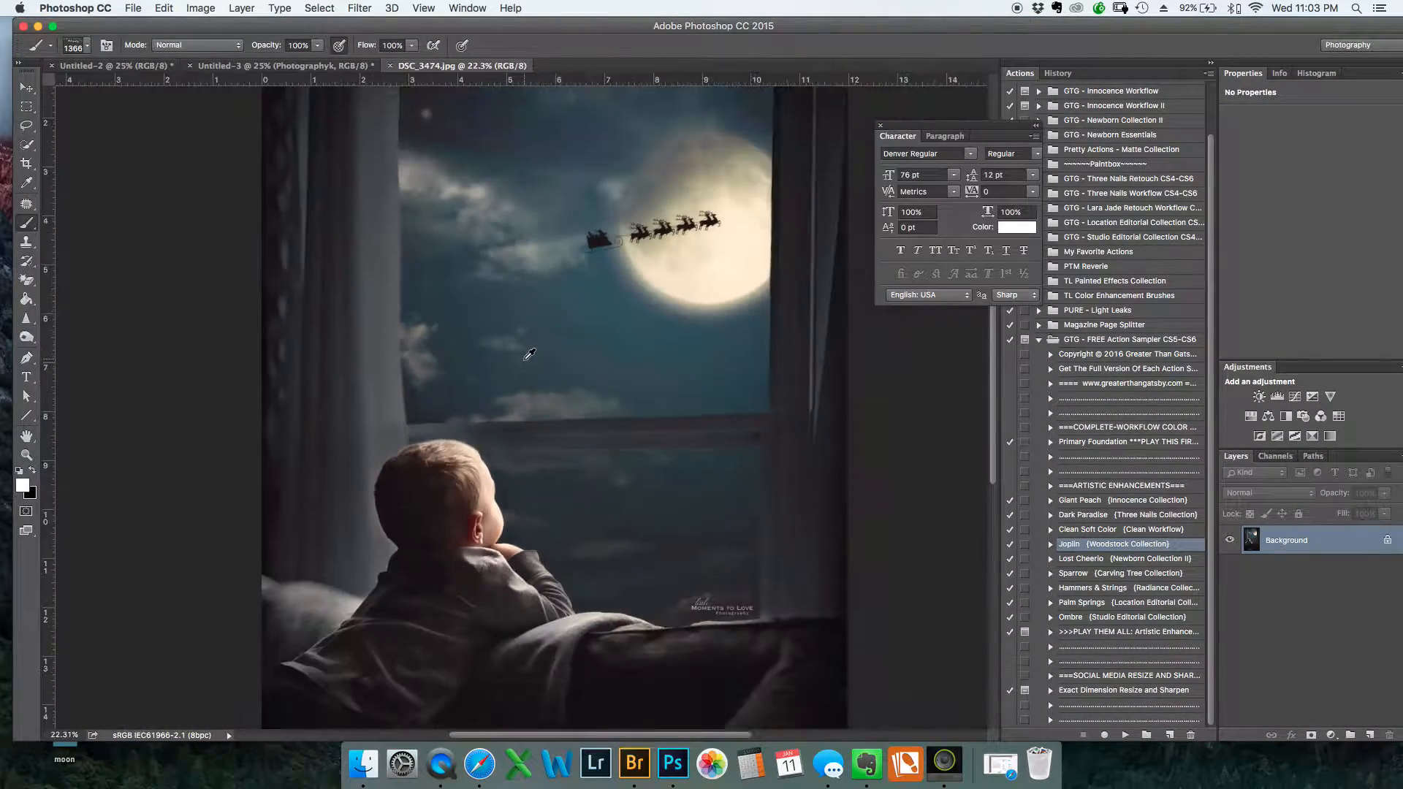
pyautogui.scroll(-2, 569, 420)
pyautogui.scroll(-1, 595, 430)
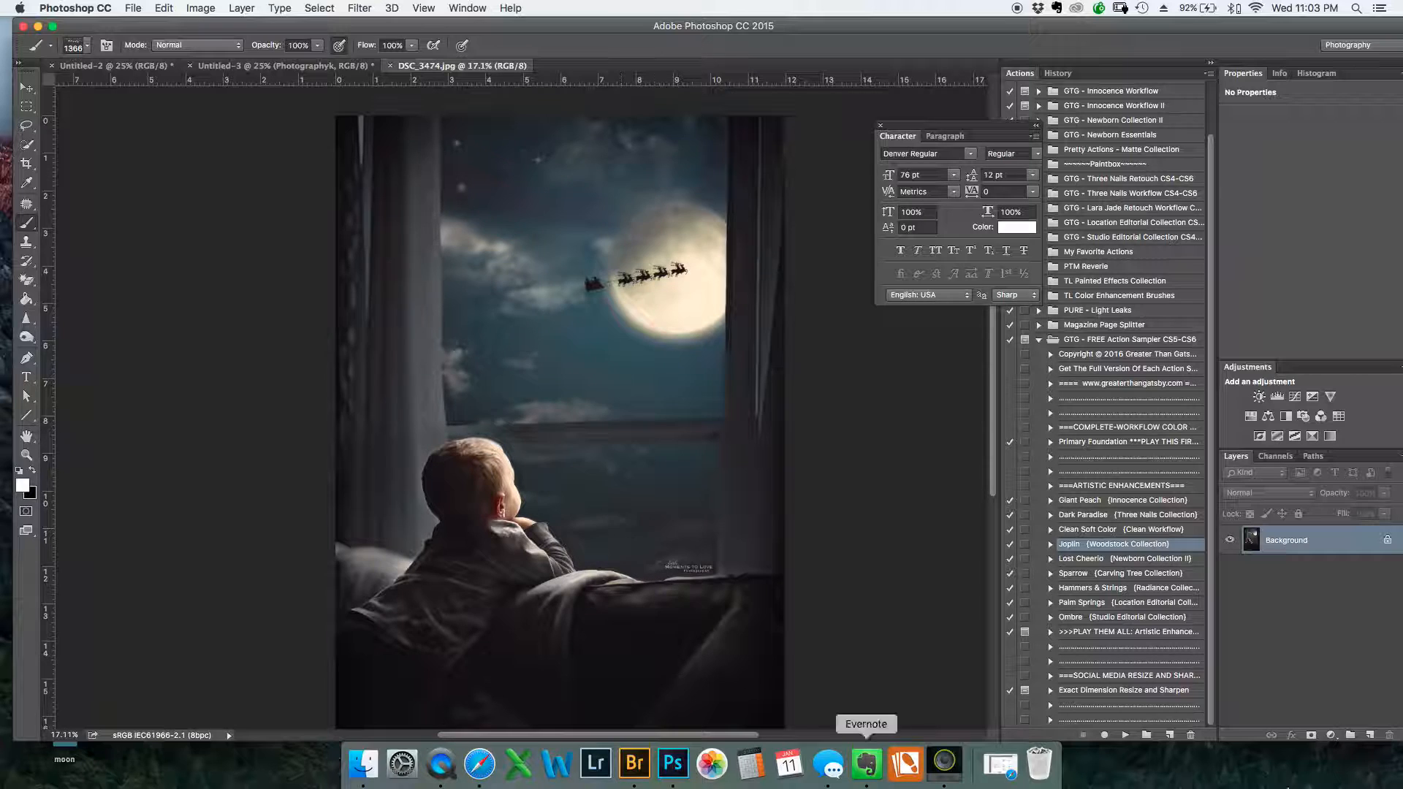
pyautogui.click(1371, 736)
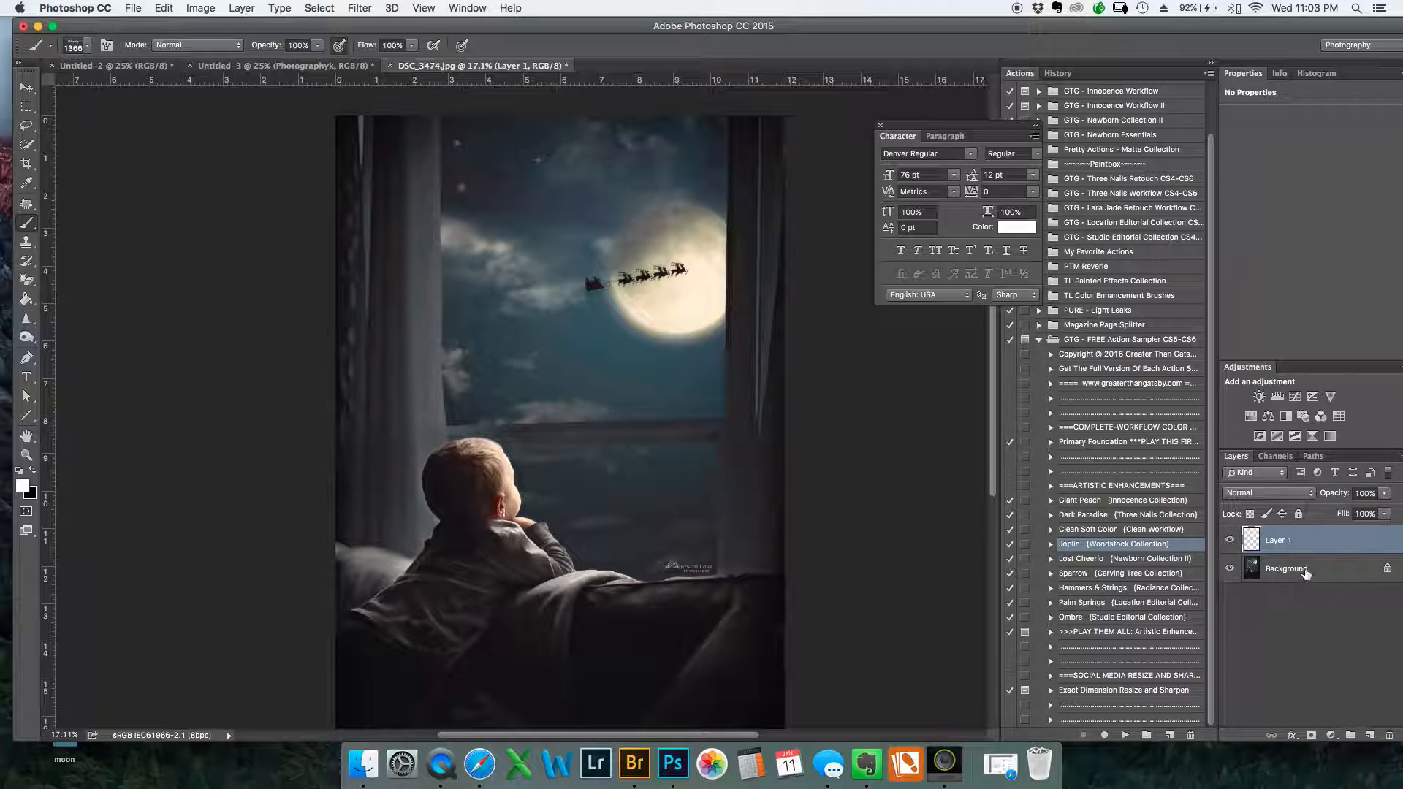
pyautogui.moveTo(675, 458)
pyautogui.keyDown('ctrl'); pyautogui.keyDown('alt'); pyautogui.mouseDown()
pyautogui.moveTo(648, 461)
pyautogui.moveTo(633, 501)
pyautogui.mouseUp(); pyautogui.keyUp('alt'); pyautogui.keyUp('ctrl')
pyautogui.click(678, 399)
pyautogui.moveTo(1347, 497); pyautogui.dragTo(1330, 497)
# Add a second blank layer, hide Layer 1, and stamp the logo on the dark area near the photo's bottom edge
pyautogui.click(1376, 733)
pyautogui.click(1233, 542)
pyautogui.click(1230, 540)
pyautogui.click(1229, 569)
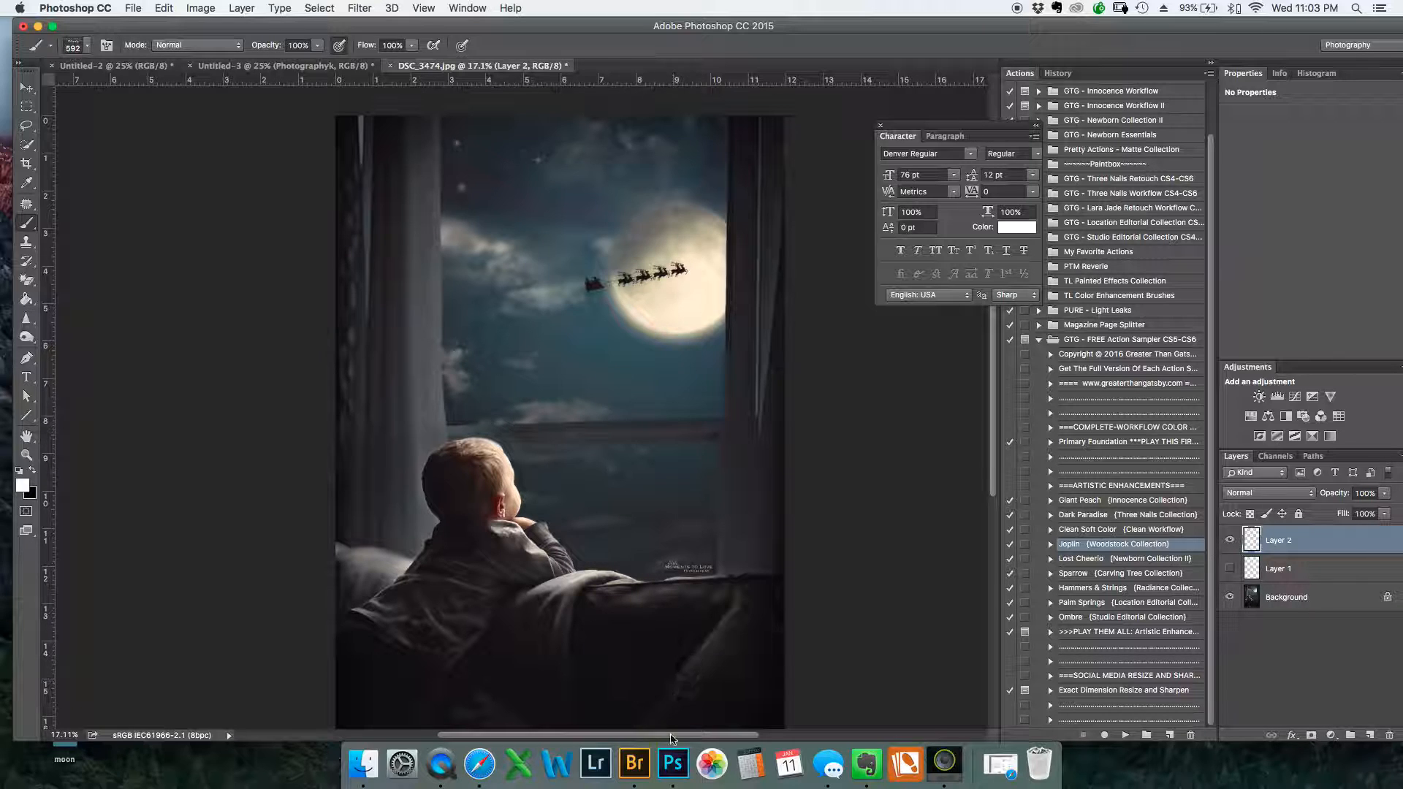
pyautogui.click(496, 696)
# Add a third blank layer, stamp the logo over the curtain beside the child's shoulder, and hide Layer 2
pyautogui.click(1371, 735)
pyautogui.scroll(-1, 683, 340)
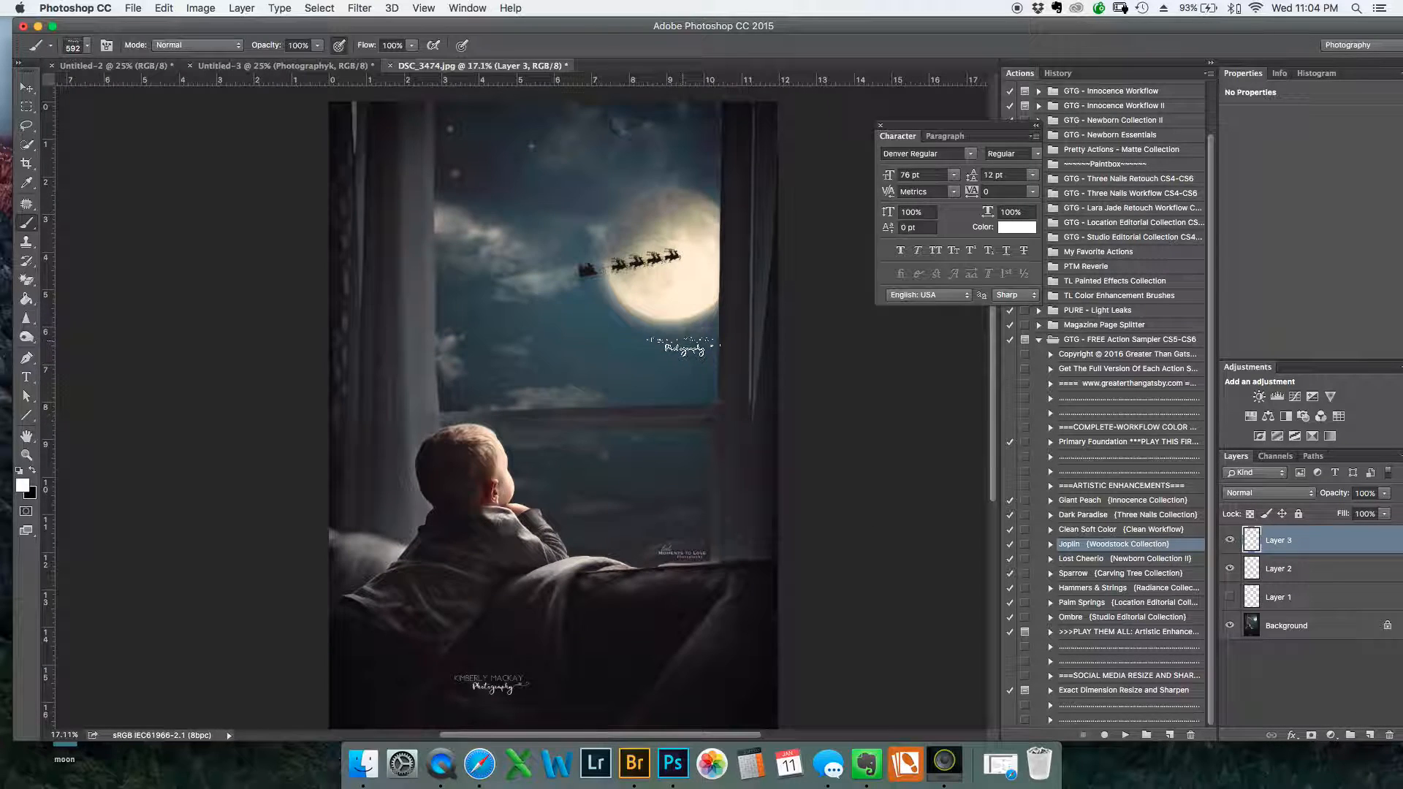
pyautogui.click(388, 504)
pyautogui.click(1230, 570)
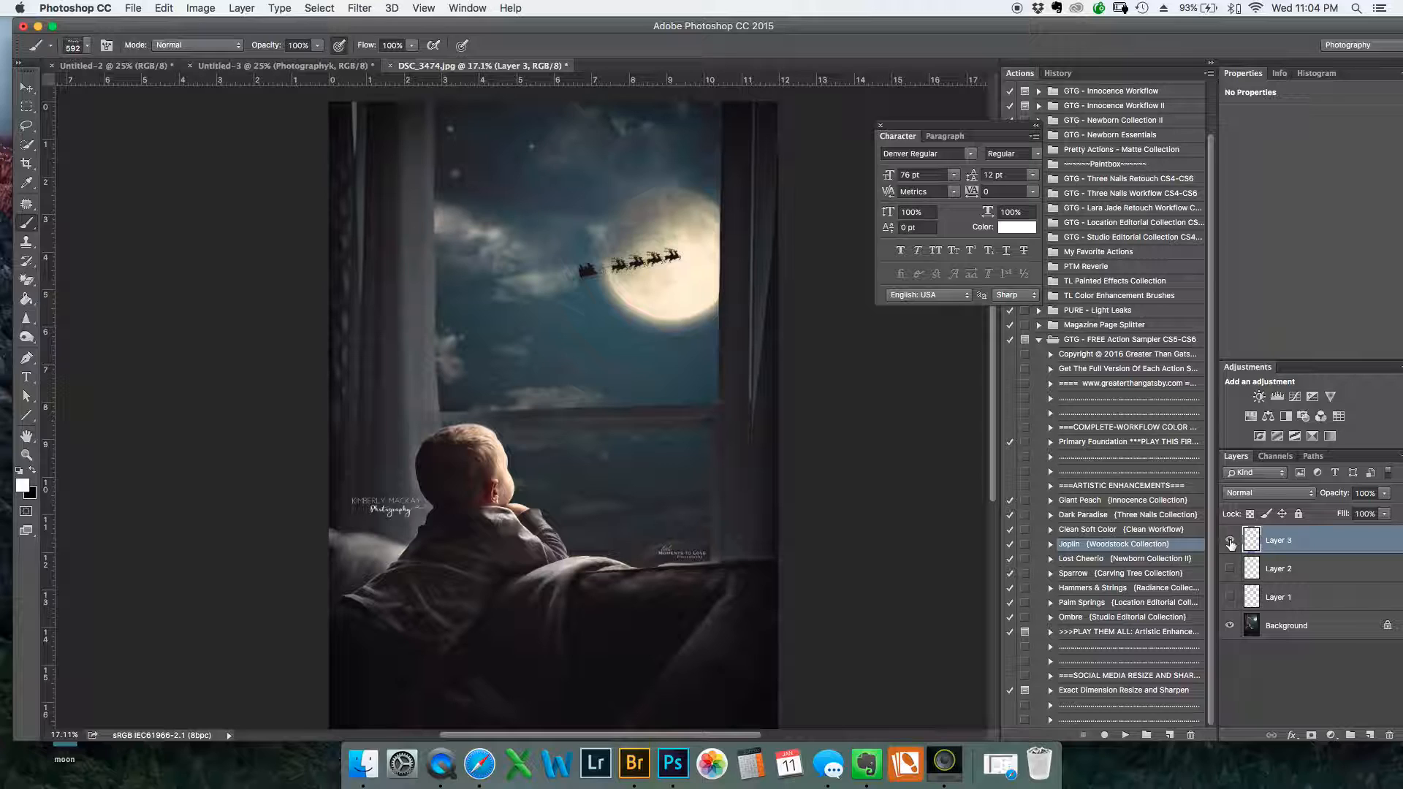
# Compare the three logo placements by toggling their layers' visibility, ending with only Layer 3 shown above the Background
pyautogui.click(1230, 542)
pyautogui.click(1230, 570)
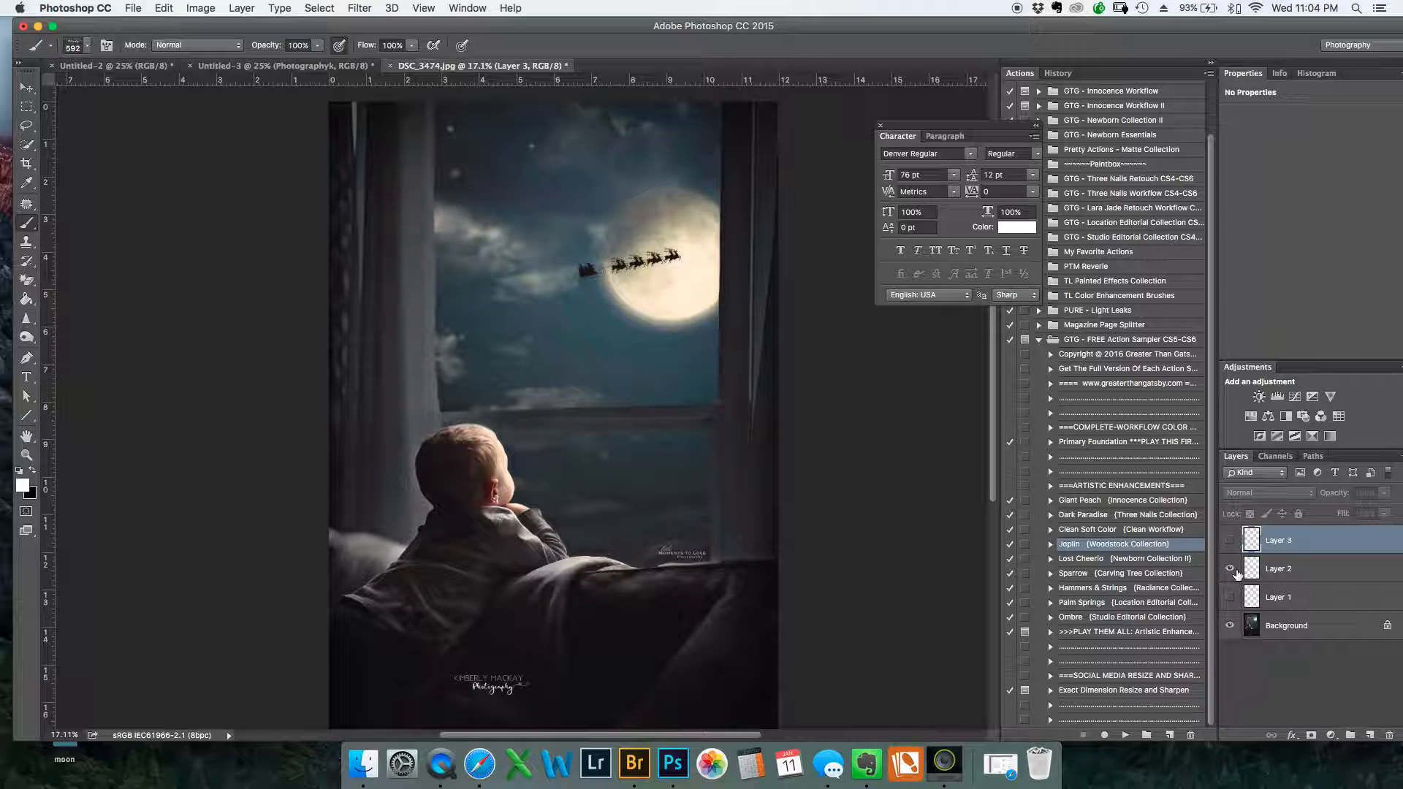
pyautogui.click(1232, 569)
pyautogui.click(1230, 597)
pyautogui.click(1229, 541)
pyautogui.click(1228, 541)
pyautogui.click(1230, 541)
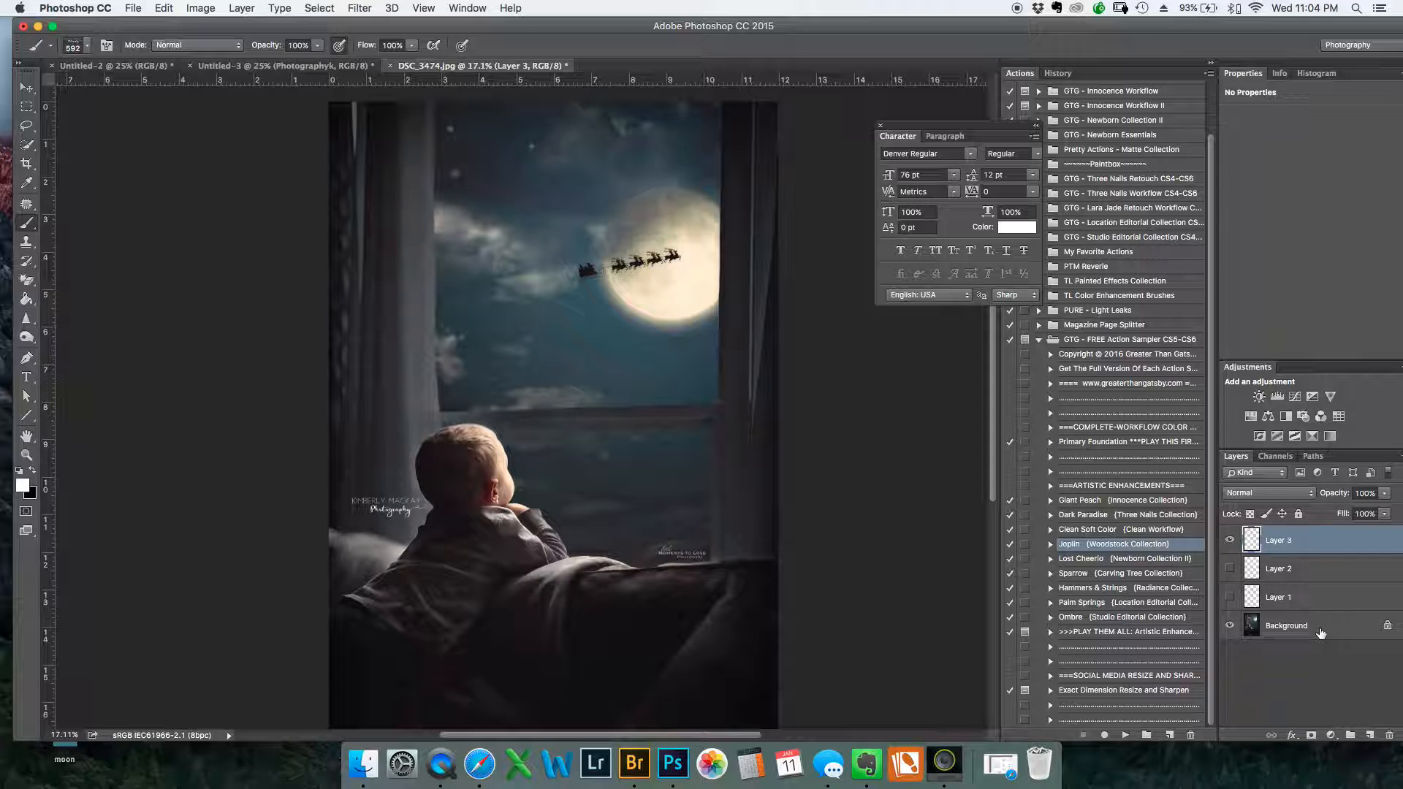
# Bring up the commands for managing presets
pyautogui.scroll(-5, 643, 365)
pyautogui.scroll(5, 691, 377)
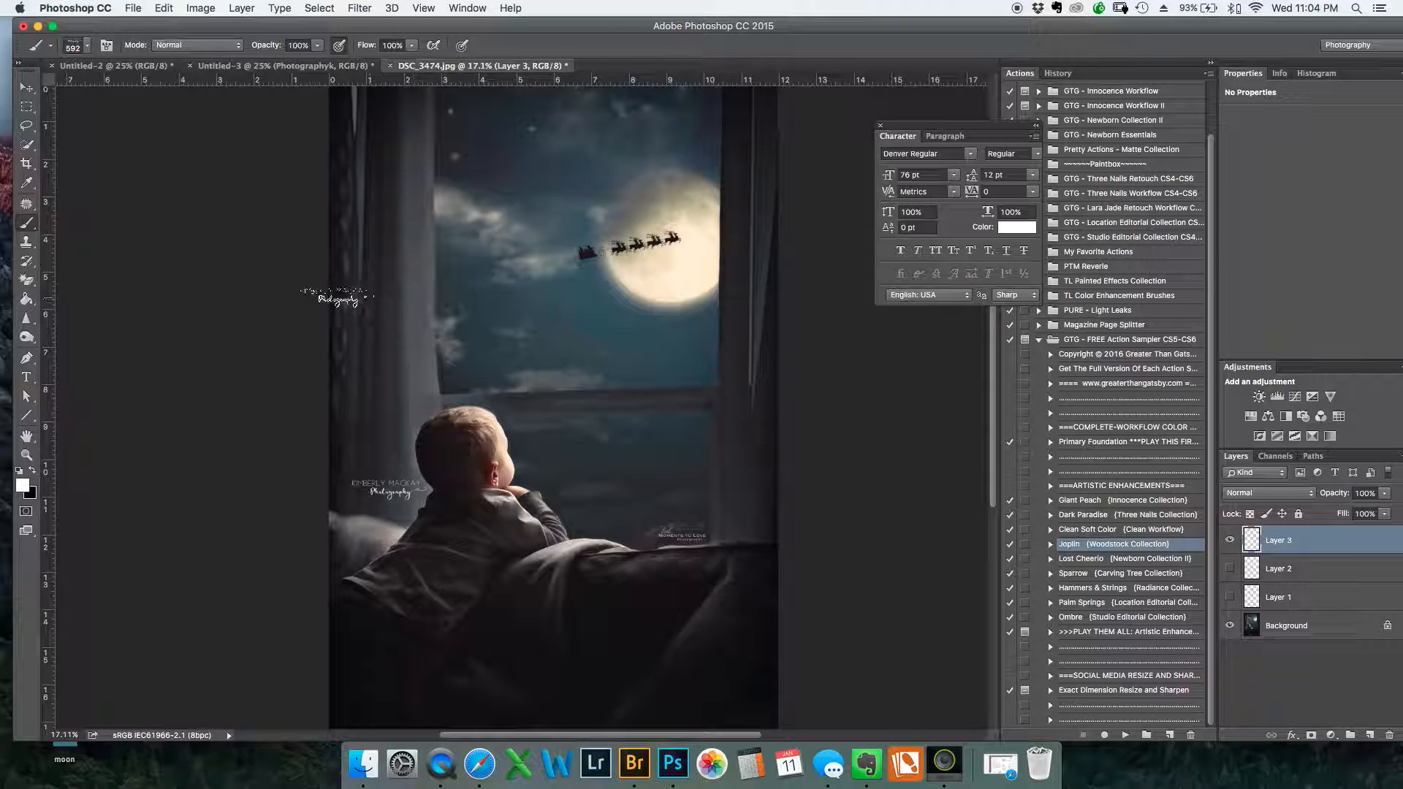
pyautogui.click(164, 9)
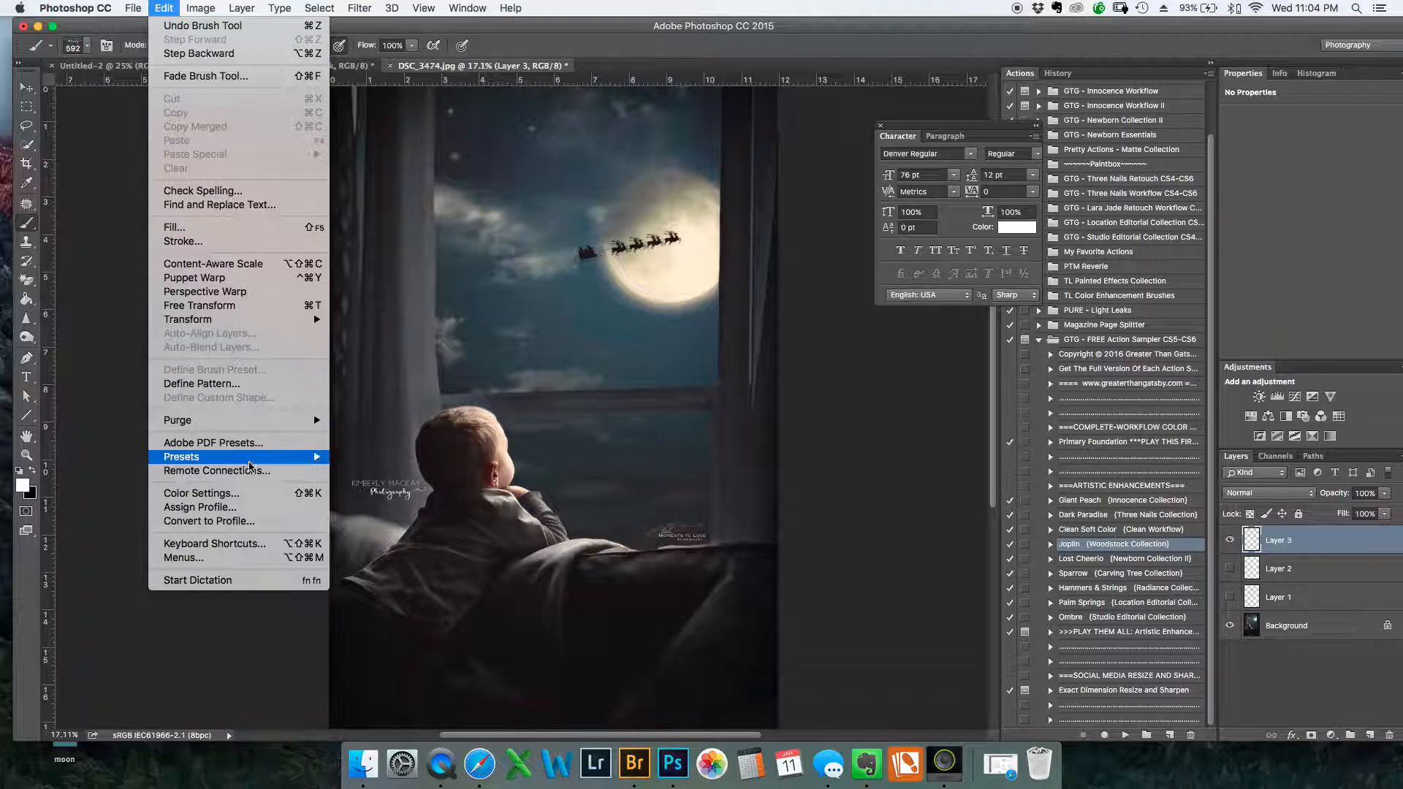